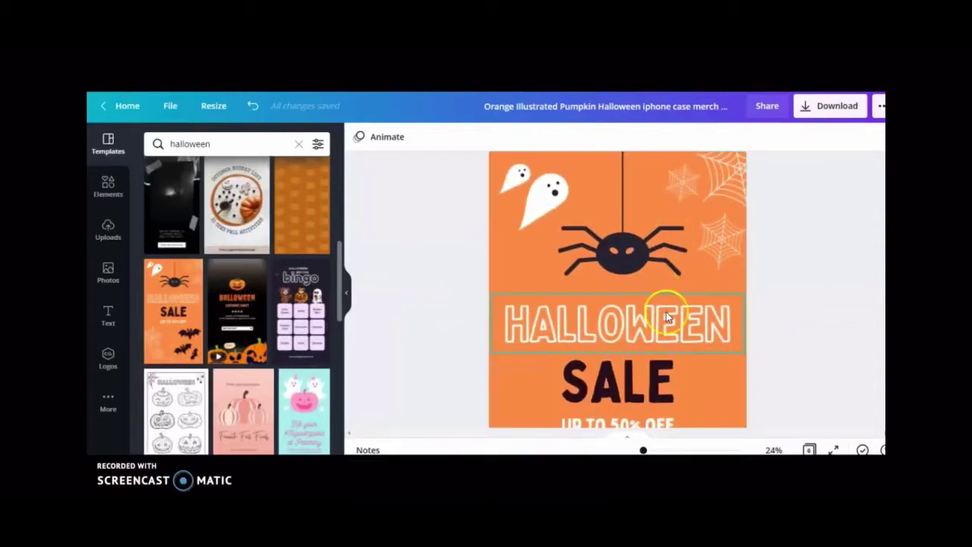
scroll(668, 319, "down", 2)
Step: Delete the SALE and UP TO 50% OFF text and move HALLOWEEN lower on the spider page
double_click(657, 323)
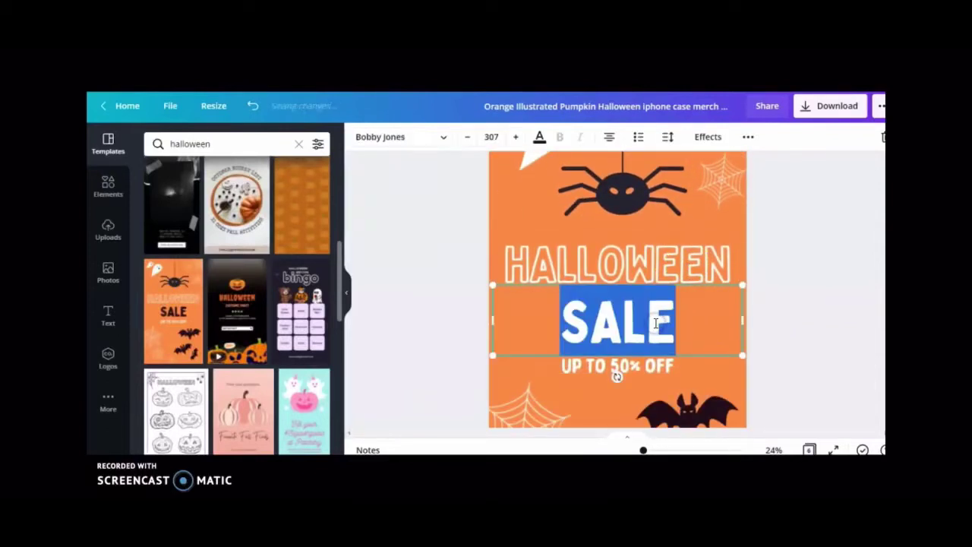
key("Delete")
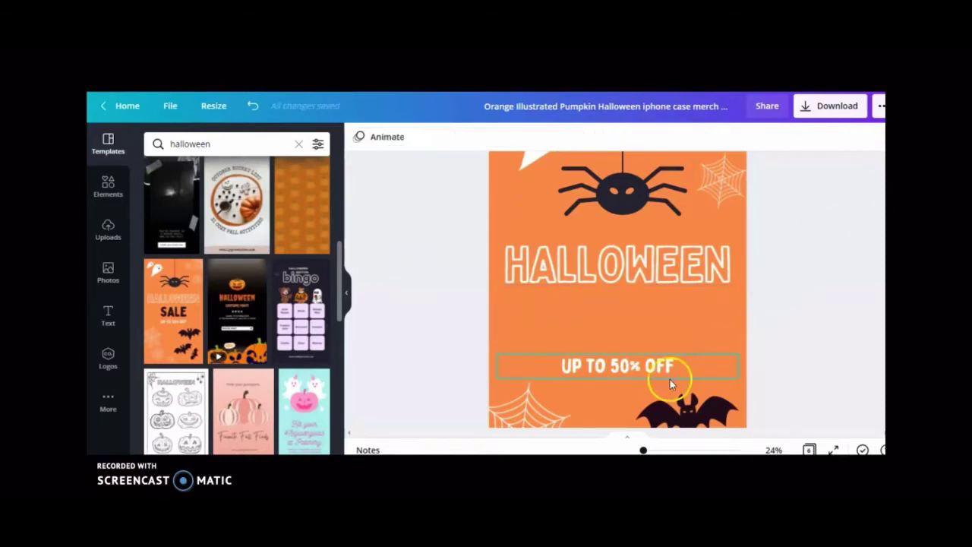
left_click(652, 370)
key("Delete")
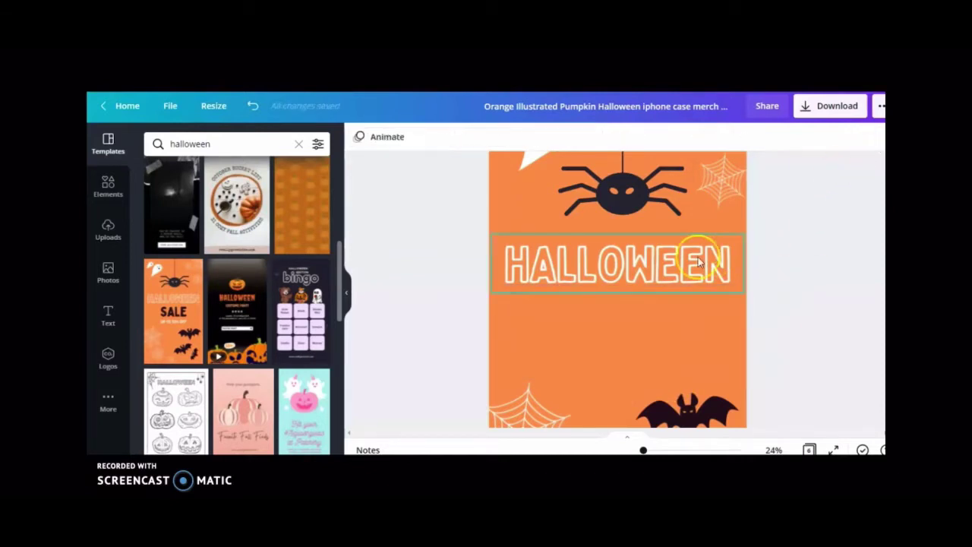
left_click_drag(691, 278, 683, 310)
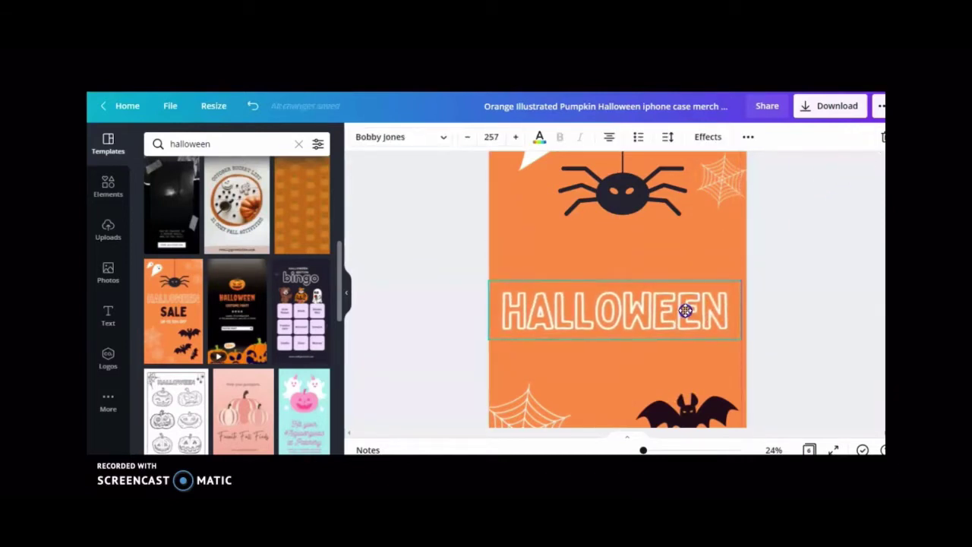
Step: Replace the HALLOWEEN title with the text 'BOO!'
scroll(780, 307, "up", 2)
scroll(779, 307, "up", 1)
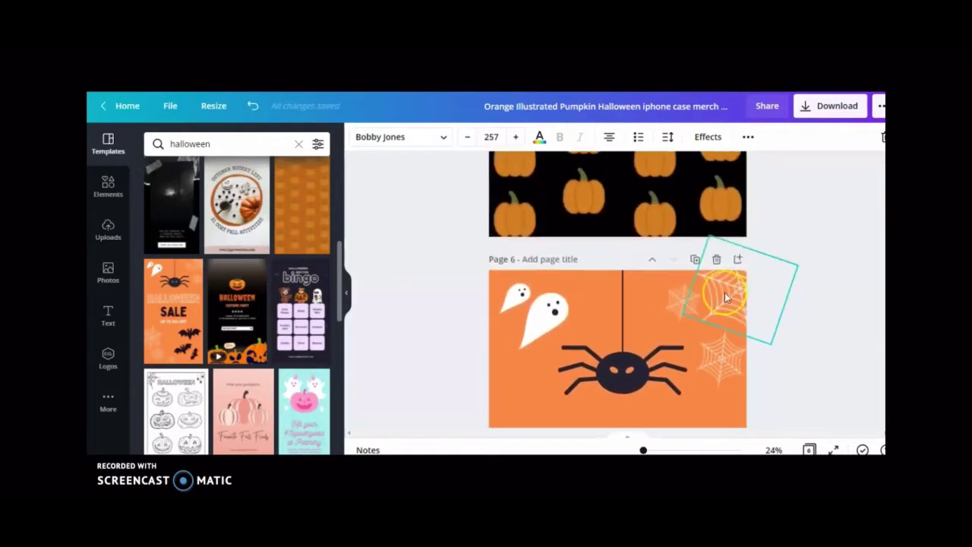
scroll(790, 287, "down", 2)
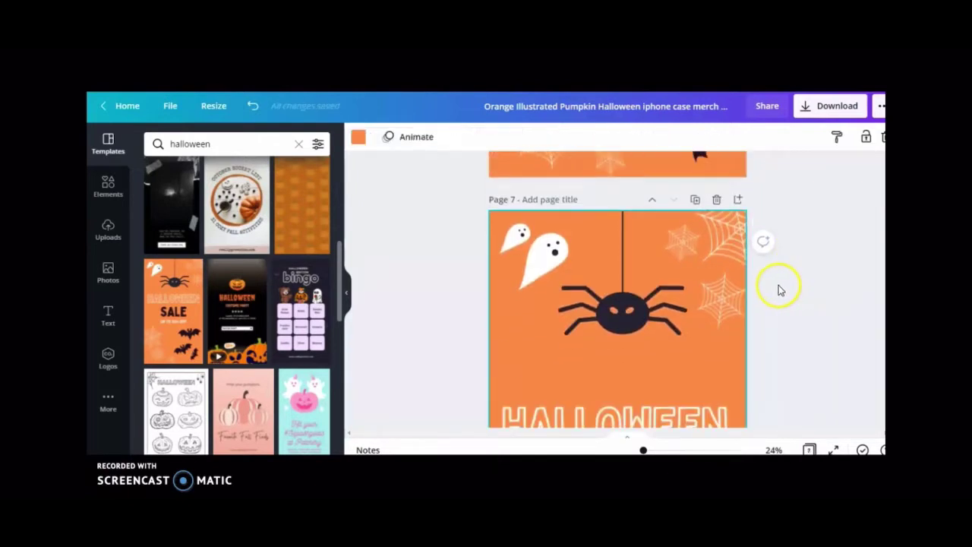
double_click(680, 368)
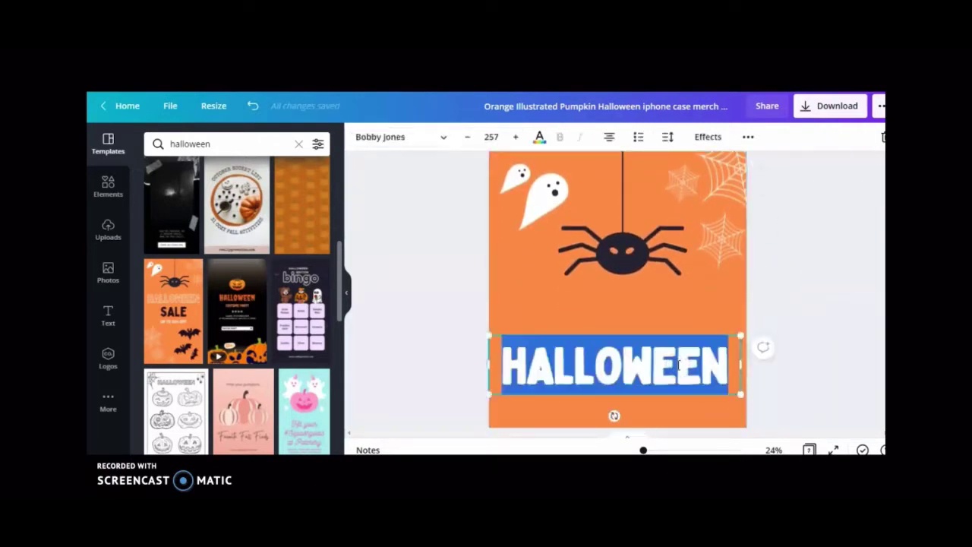
type("BOO")
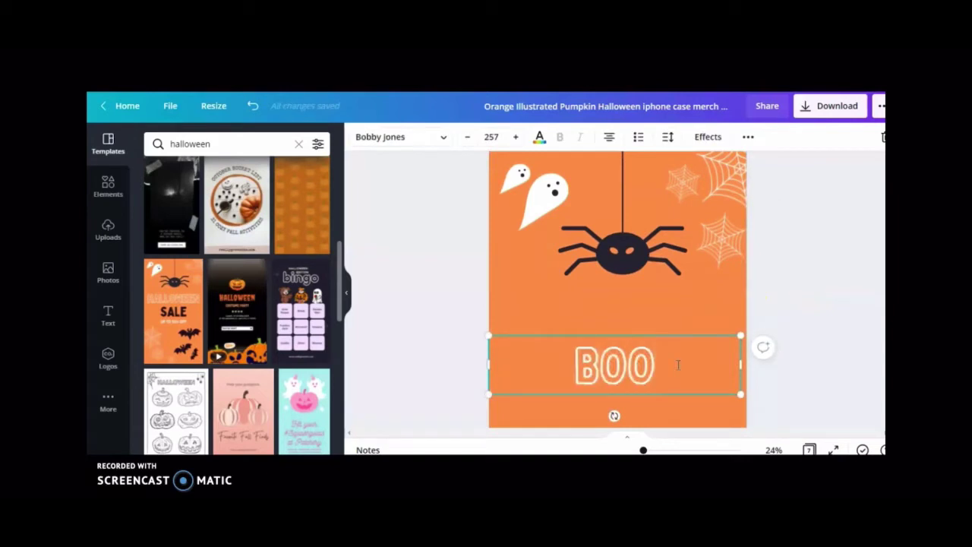
type("!")
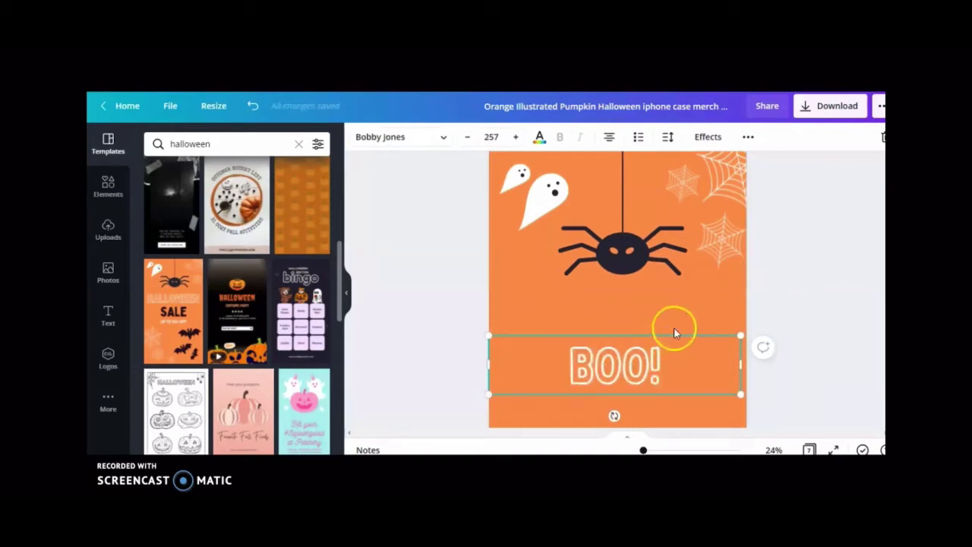
left_click(847, 309)
Step: Set BOO! to font size 400 and move it up toward the page centre
left_click(628, 369)
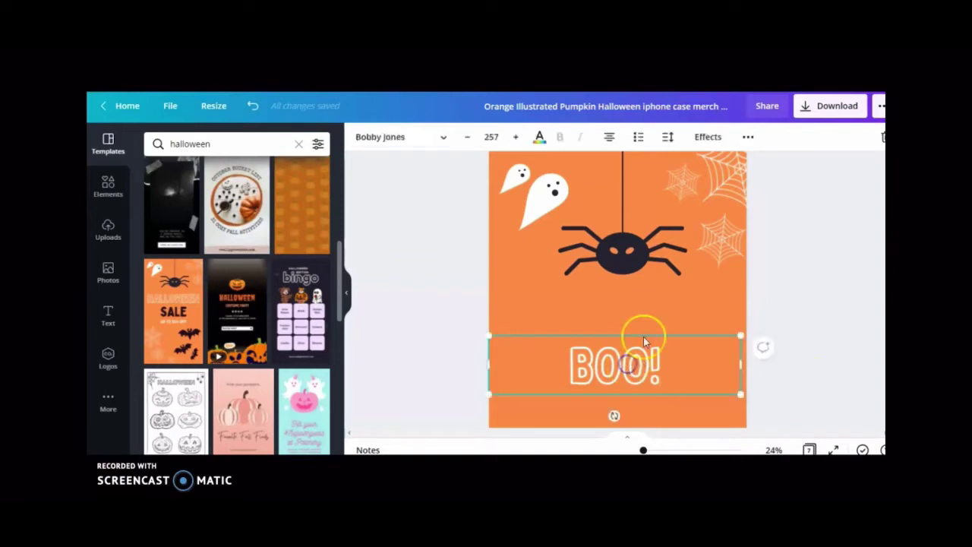
left_click(494, 136)
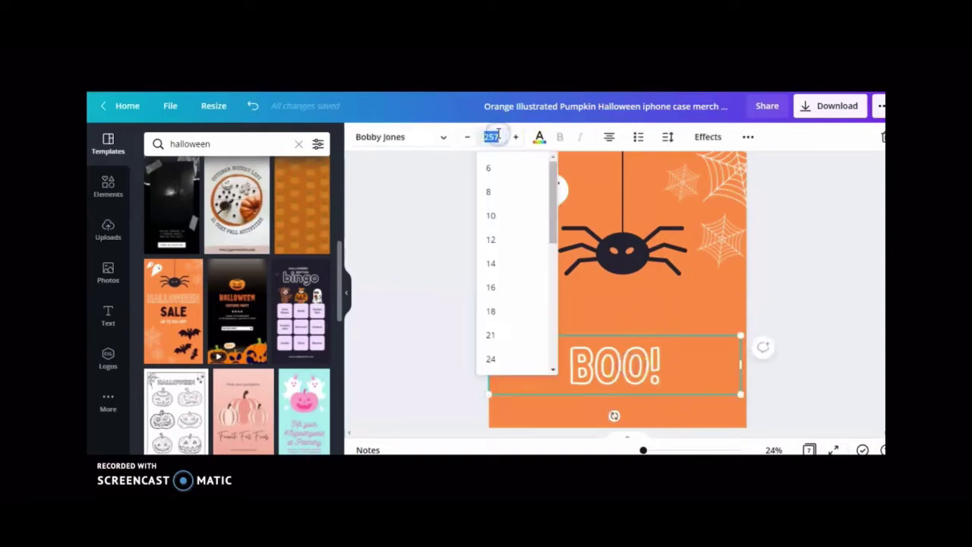
type("400")
key("Return")
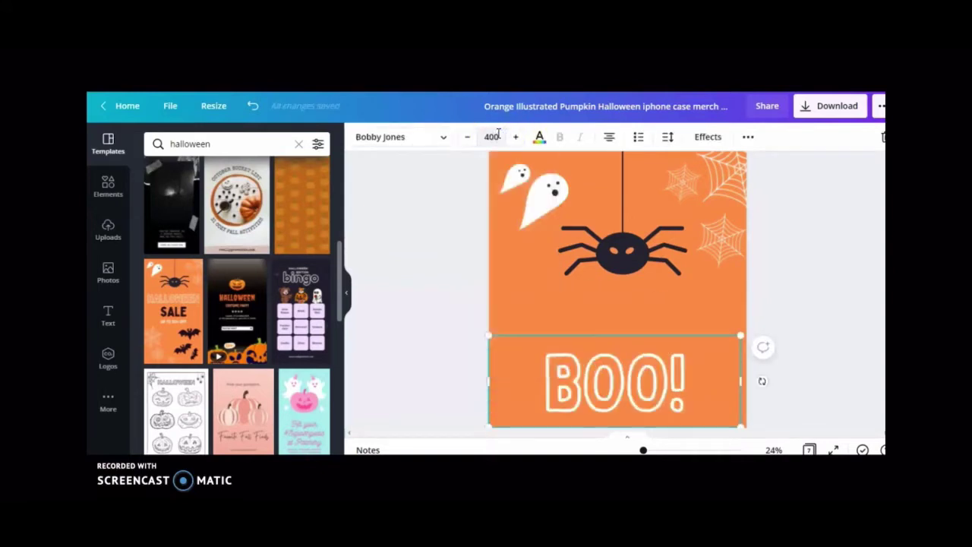
left_click(820, 239)
left_click(657, 369)
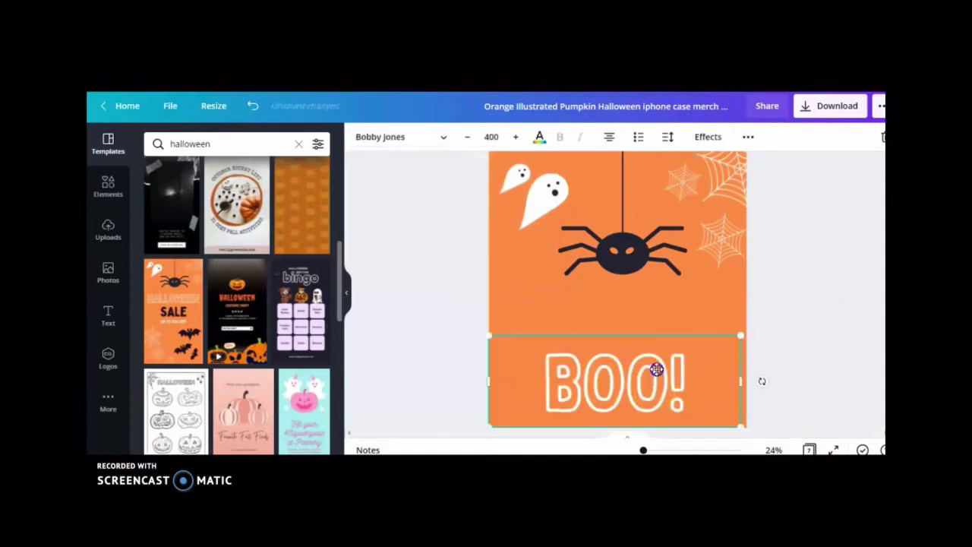
mouse_move(656, 369)
left_mouse_down()
mouse_move(658, 351)
mouse_move(651, 357)
left_mouse_up()
Step: Add a new page at the end filled with the bats-and-spiders template
left_click(820, 369)
scroll(818, 364, "down", 3)
scroll(818, 360, "down", 3)
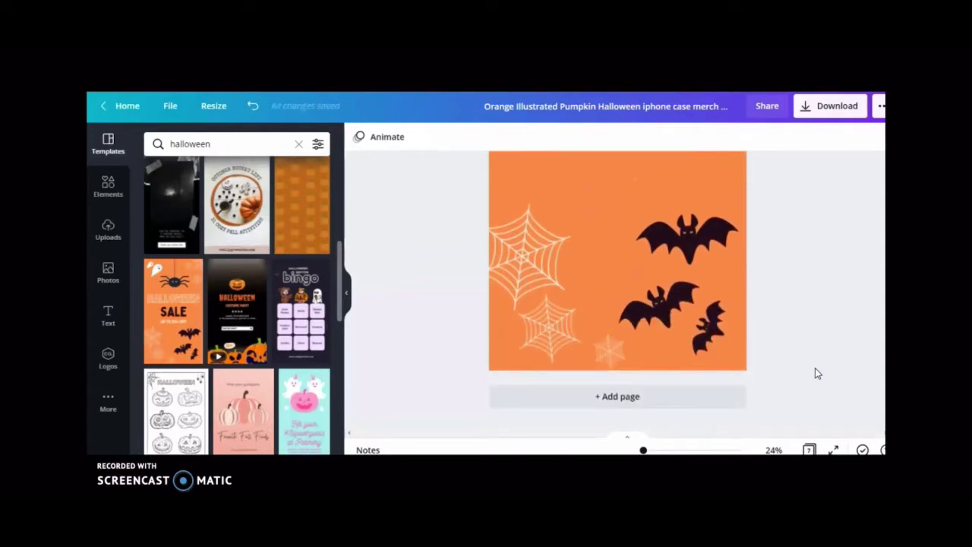
left_click(681, 396)
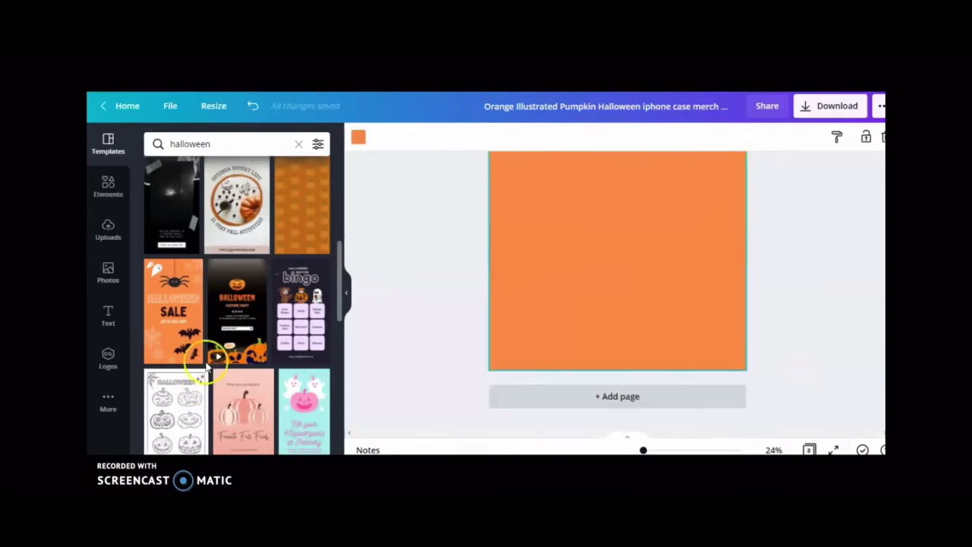
scroll(228, 357, "up", 3)
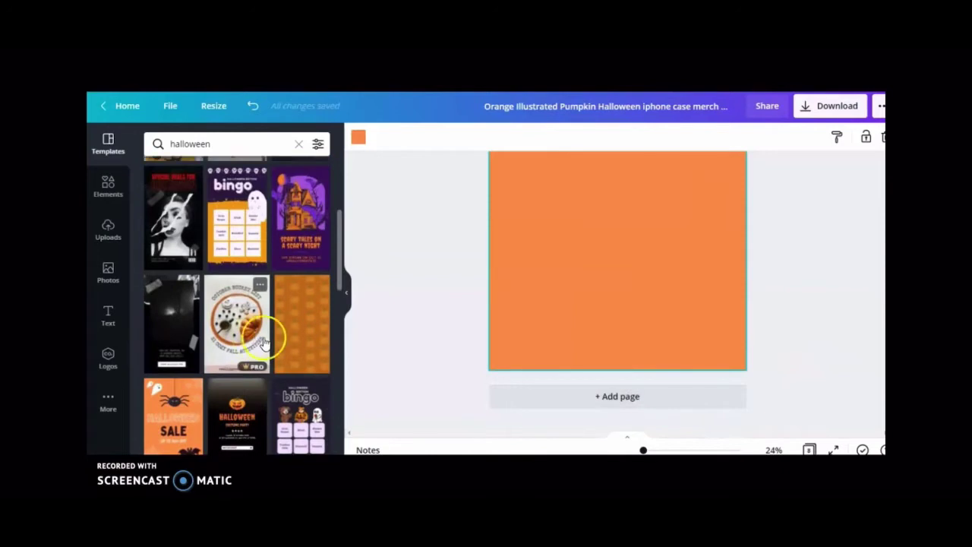
scroll(268, 342, "up", 2)
scroll(271, 335, "up", 2)
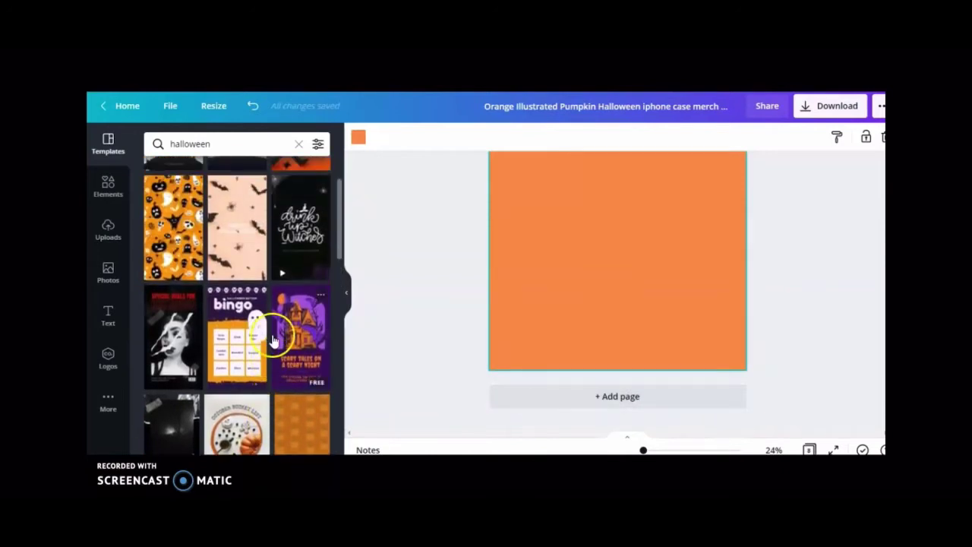
scroll(267, 327, "up", 2)
left_click(242, 293)
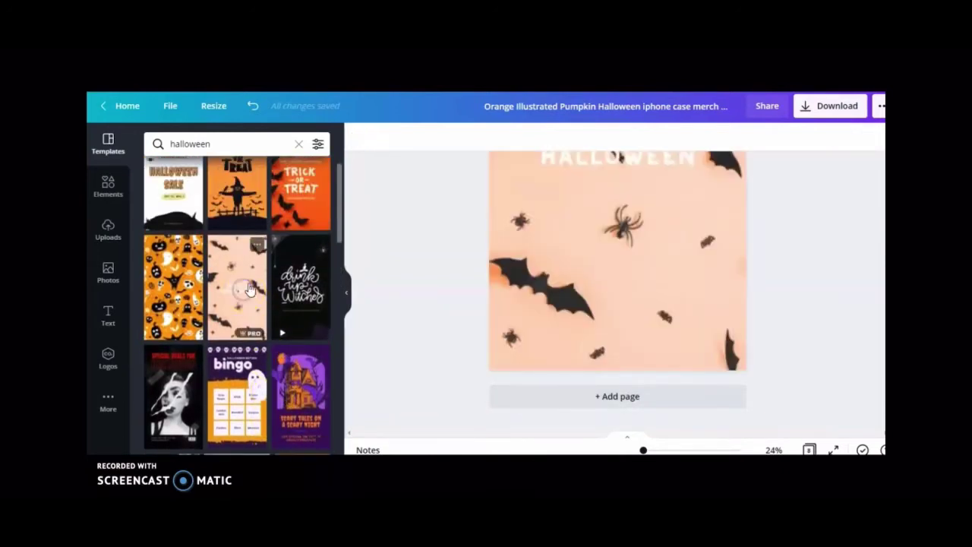
left_click(776, 355)
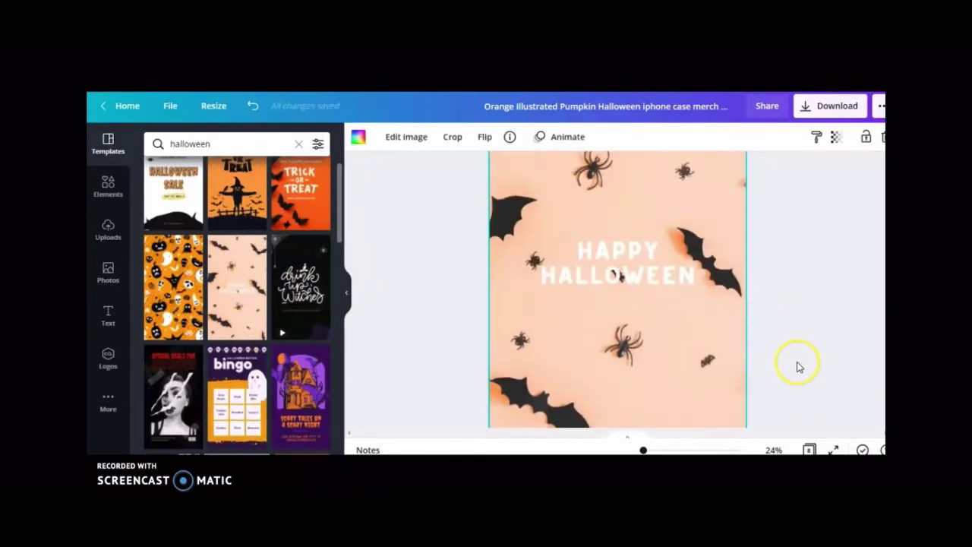
Step: Add a page with the orange bats Trick or Treat design and delete its REALLYGREATSITE.COM text
scroll(798, 367, "down", 5)
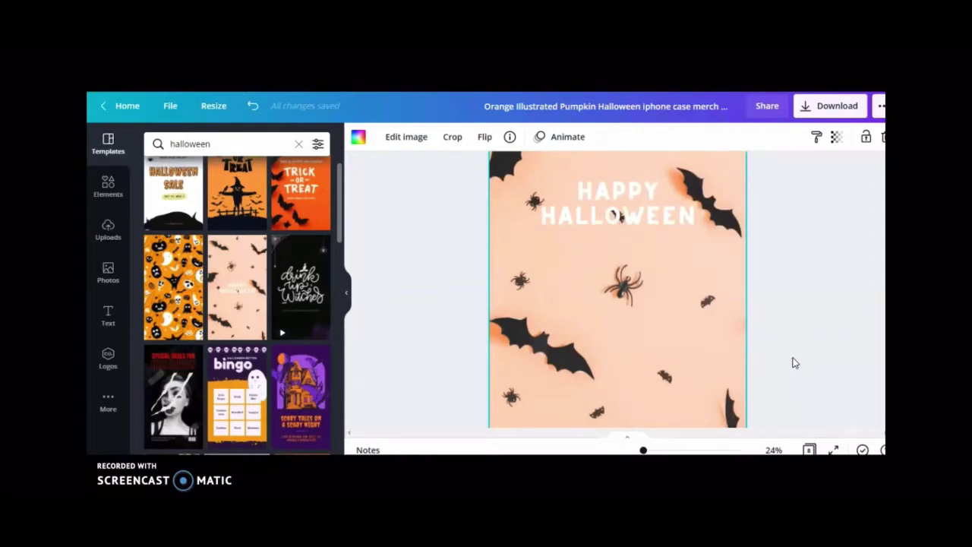
scroll(795, 363, "down", 1)
scroll(680, 322, "up", 3)
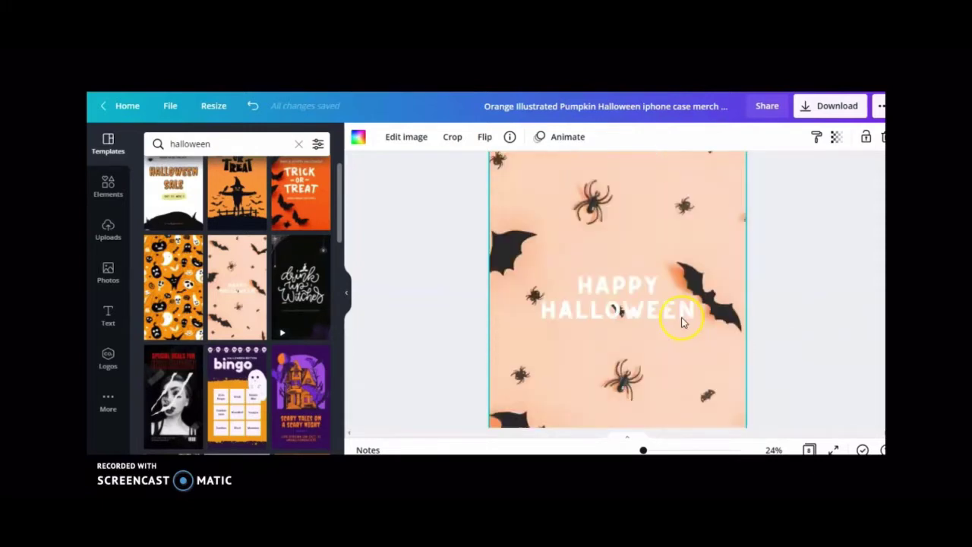
scroll(681, 321, "down", 3)
left_click(672, 395)
scroll(268, 326, "up", 1)
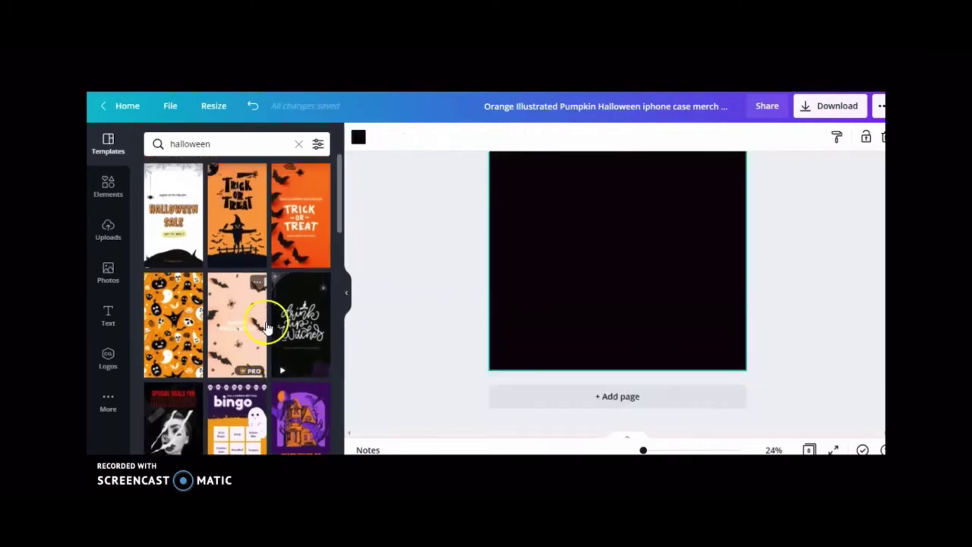
left_click(303, 239)
left_click(676, 290)
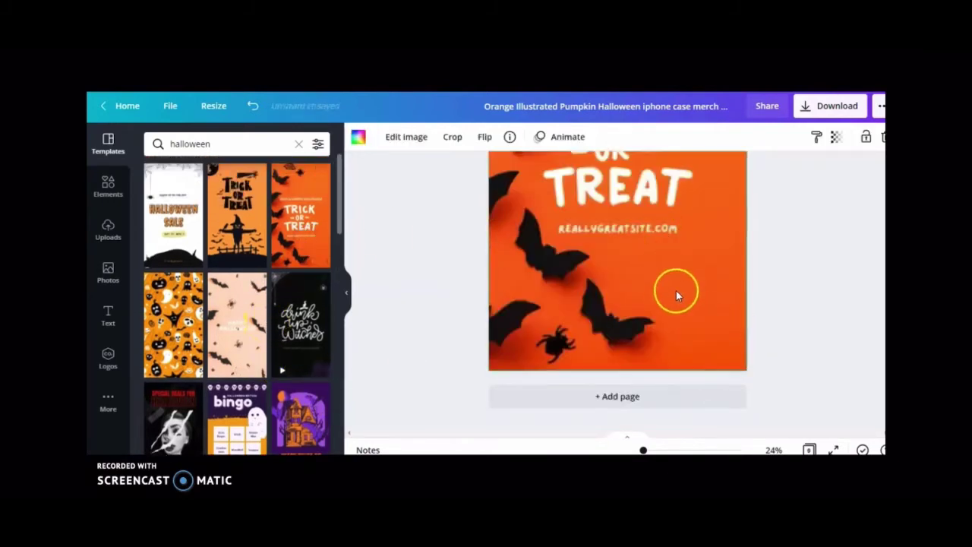
scroll(676, 292, "up", 2)
left_click(656, 351)
left_click(655, 350)
left_click(880, 144)
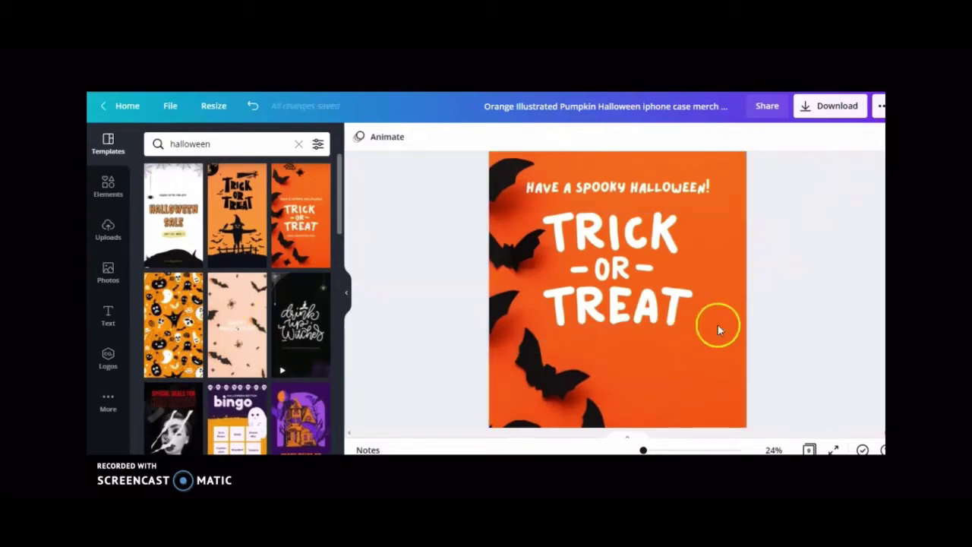
Step: Add a final page with the scarecrow Trick or Treat design and reposition its background image
scroll(787, 354, "down", 3)
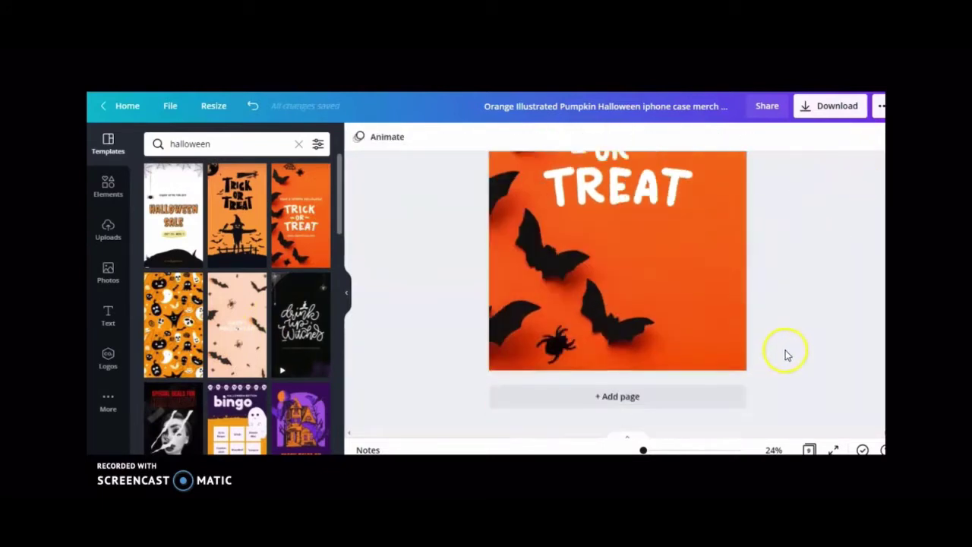
left_click(707, 397)
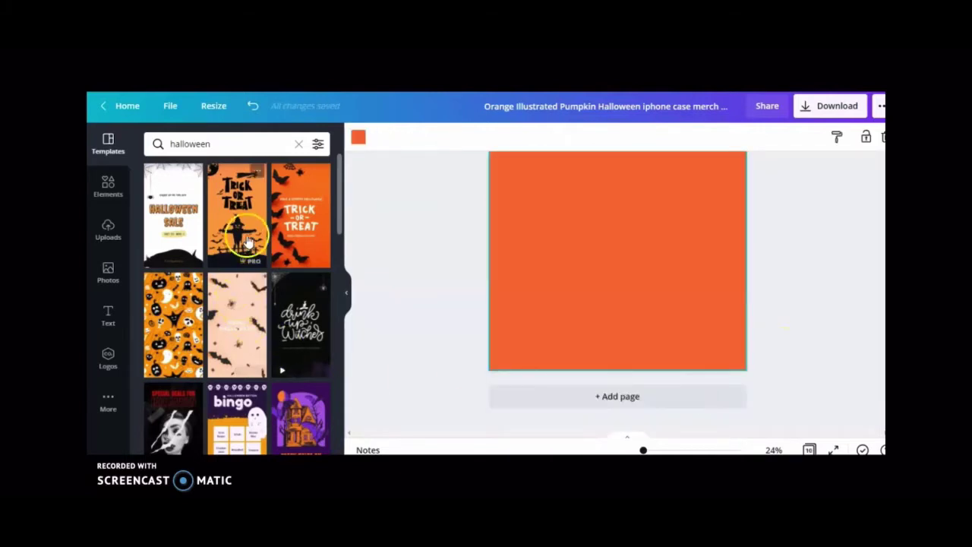
left_click(249, 237)
left_click(624, 299)
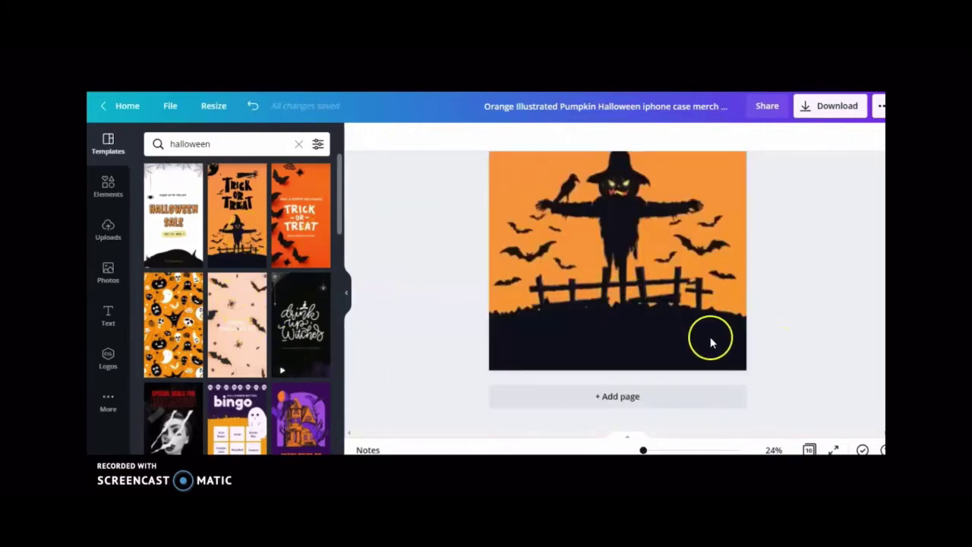
left_click_drag(664, 288, 705, 329)
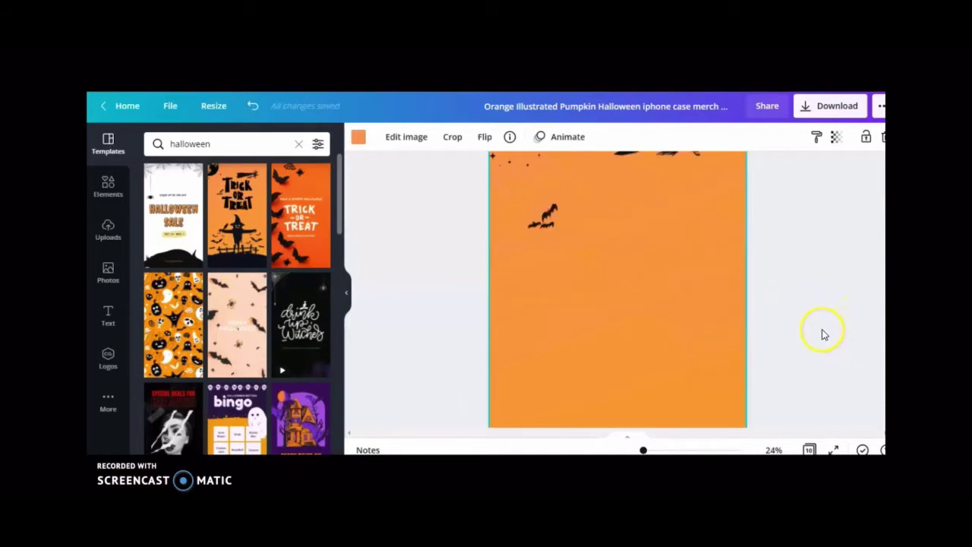
scroll(824, 335, "down", 10)
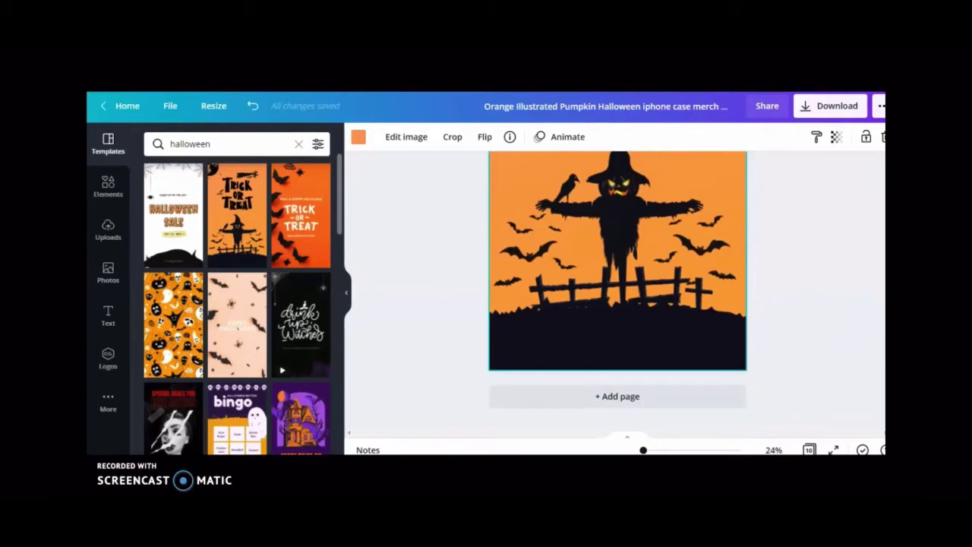
scroll(797, 332, "up", 5)
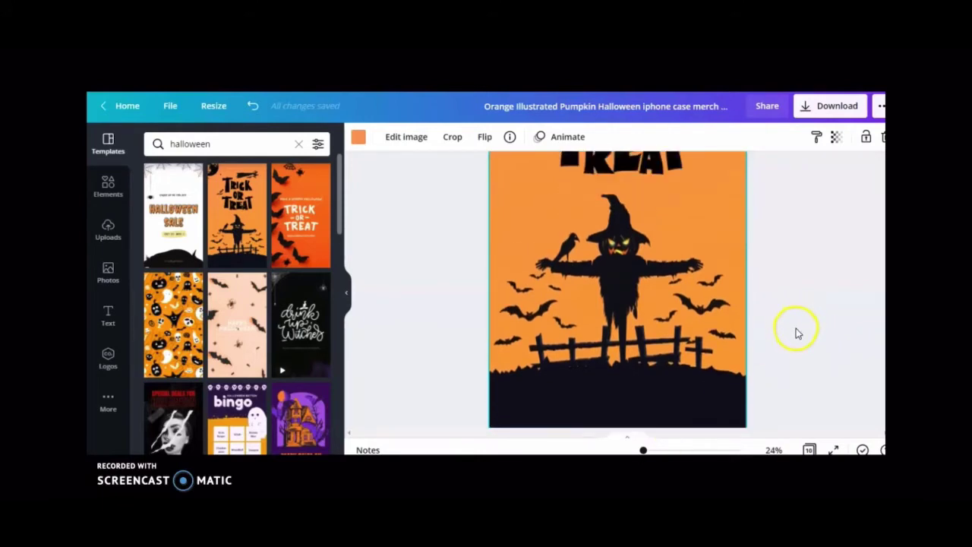
Step: Scroll up through all pages to Page 1, then back down to the last page
scroll(797, 334, "down", 5)
scroll(797, 334, "up", 5)
scroll(797, 333, "up", 10)
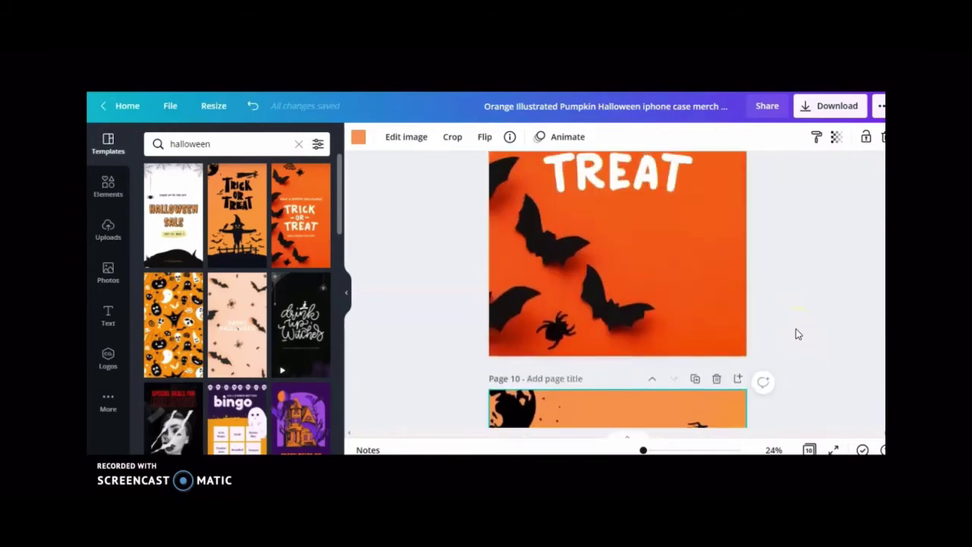
scroll(799, 331, "up", 10)
scroll(799, 332, "up", 8)
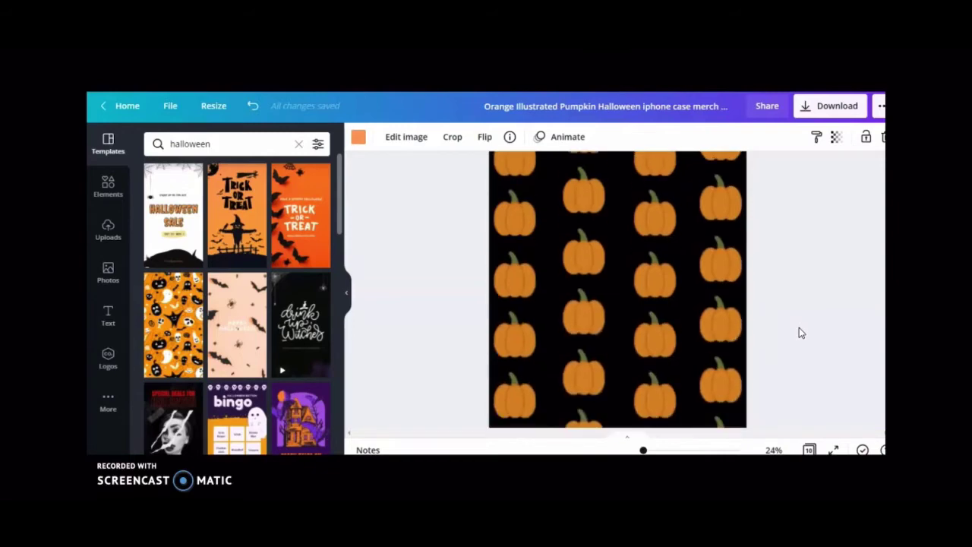
scroll(799, 332, "up", 8)
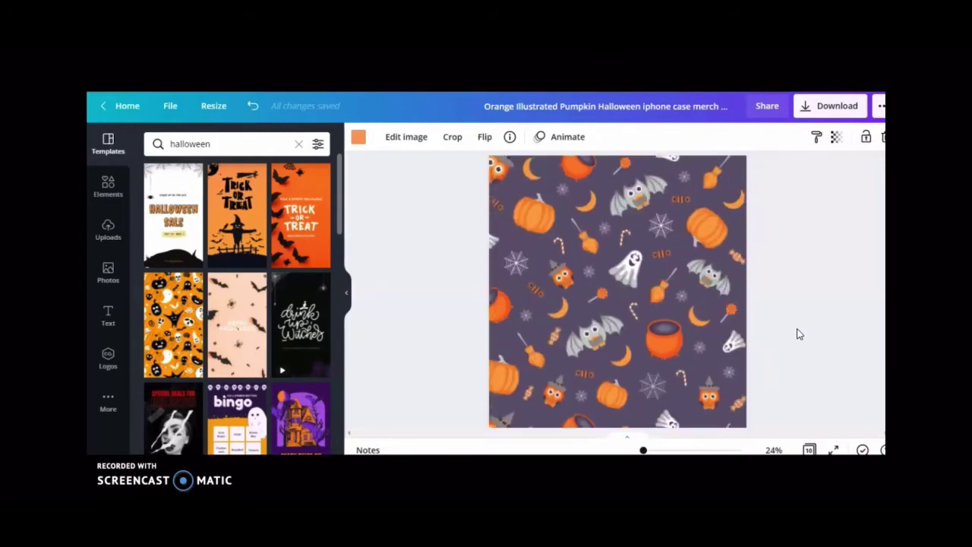
scroll(799, 334, "up", 5)
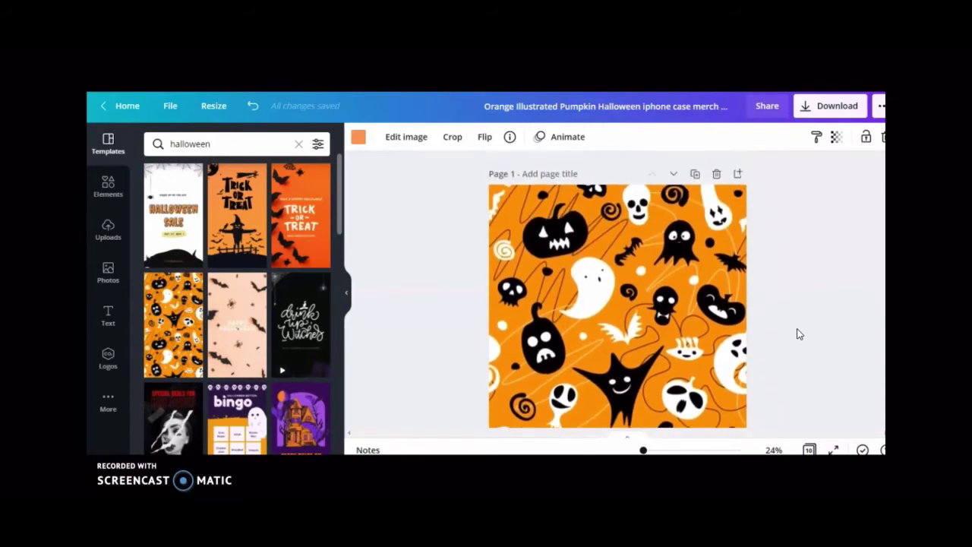
scroll(799, 334, "down", 5)
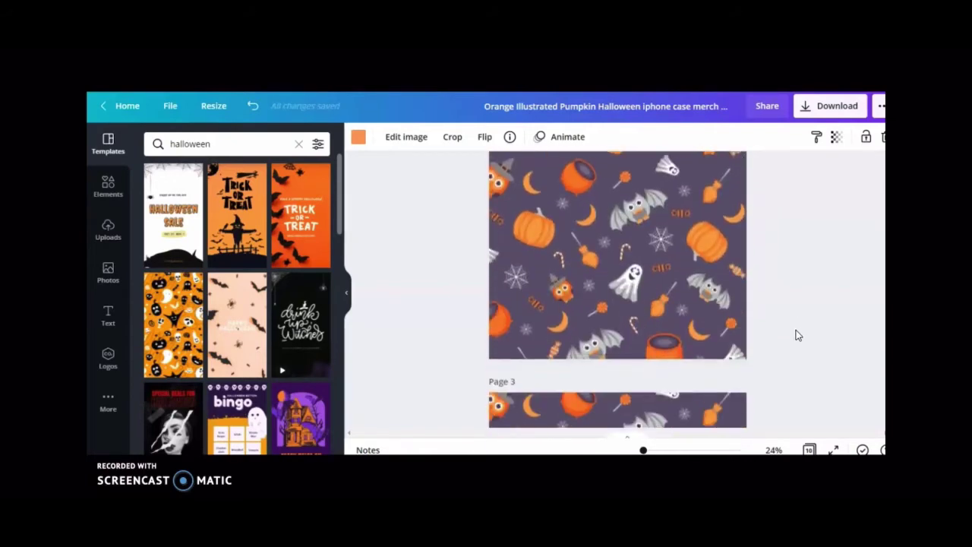
scroll(800, 334, "down", 3)
scroll(798, 335, "down", 10)
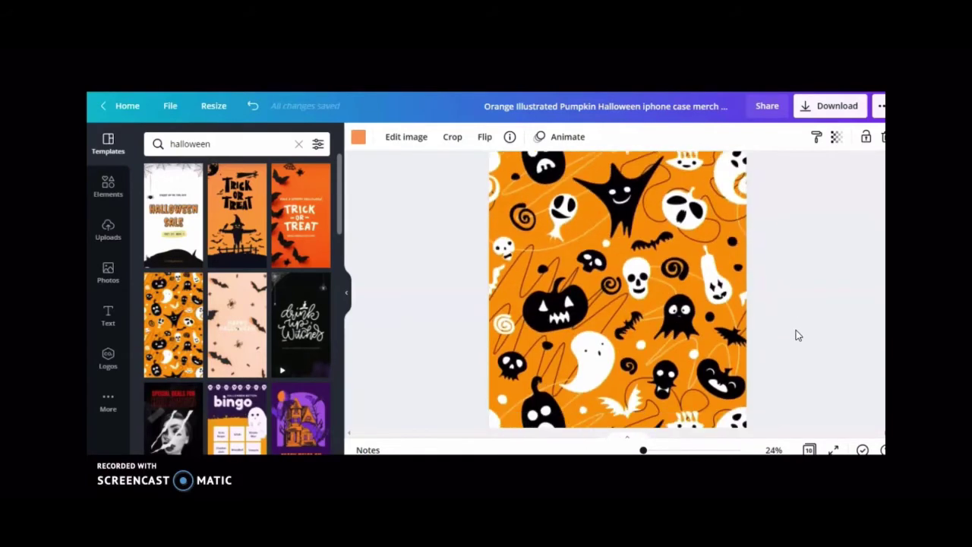
scroll(798, 335, "down", 8)
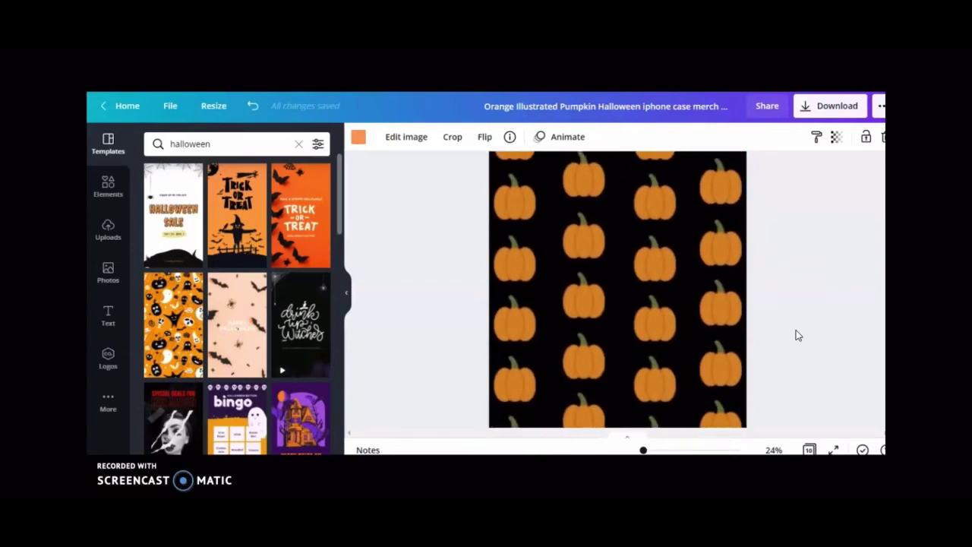
scroll(797, 335, "down", 10)
scroll(796, 335, "down", 18)
scroll(795, 331, "down", 2)
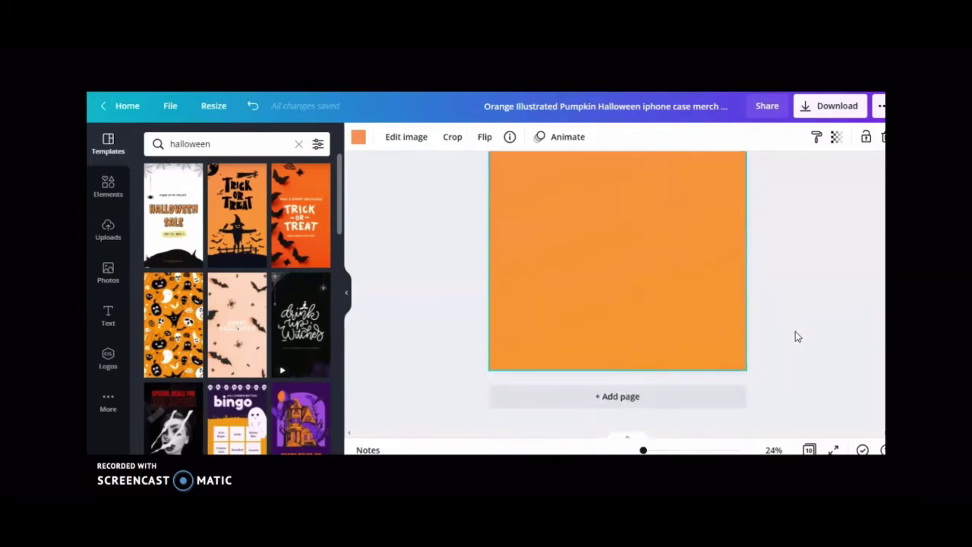
Step: Add an 11th page with the purple 'drink up Witches' template, then scroll back to Page 7
left_click(729, 395)
left_click(324, 336)
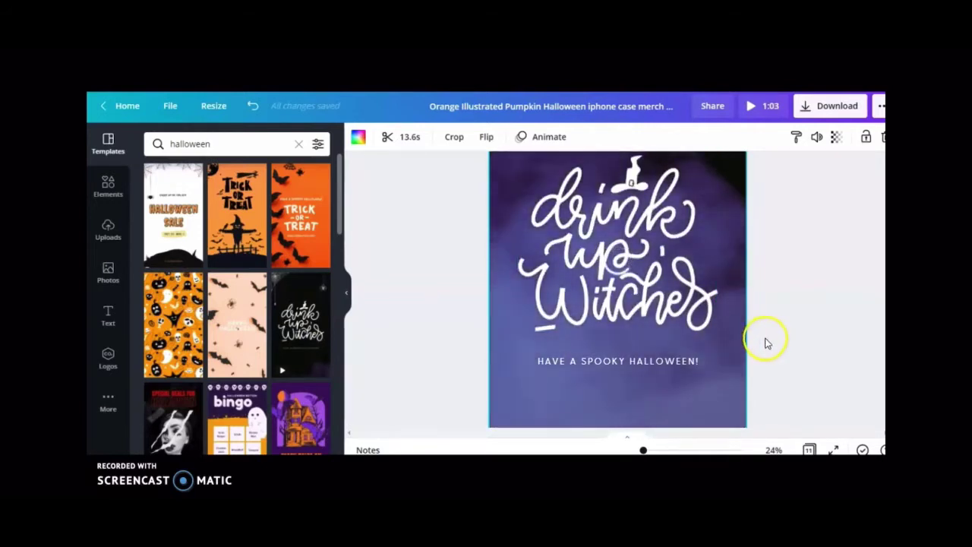
scroll(774, 351, "down", 2)
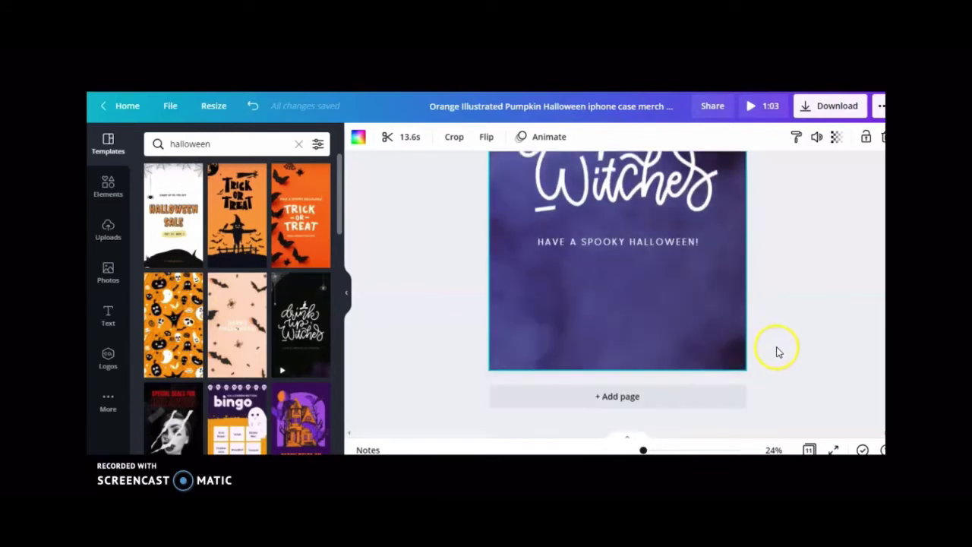
scroll(776, 352, "up", 2)
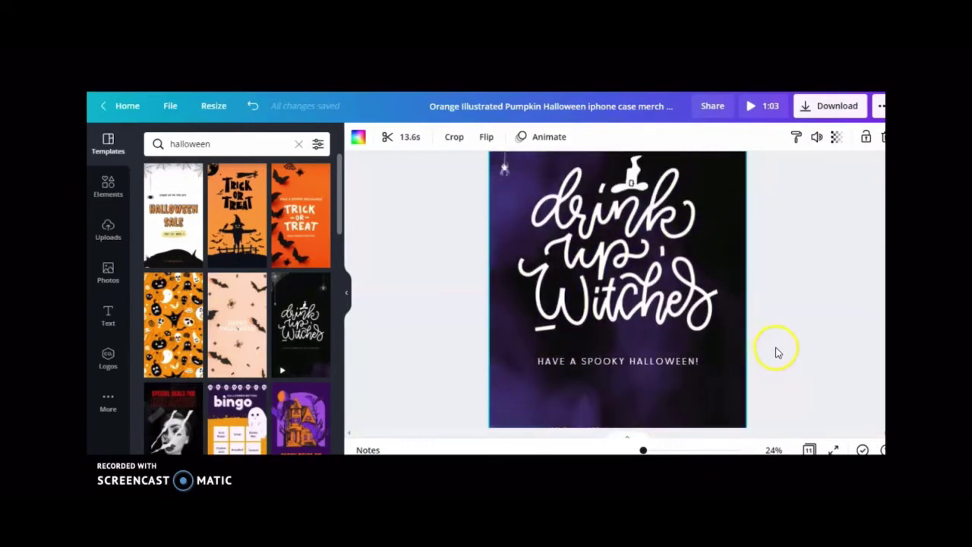
scroll(776, 351, "up", 2)
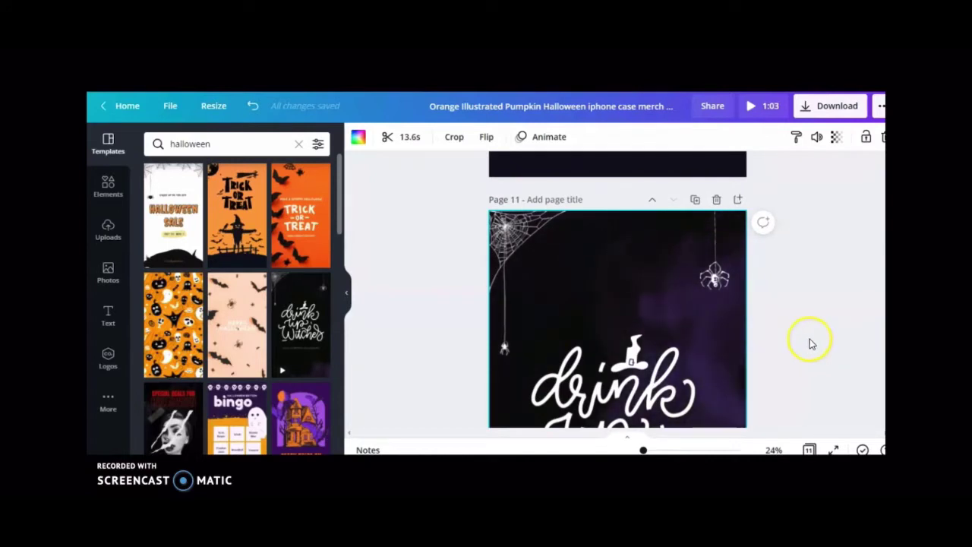
scroll(801, 341, "down", 2)
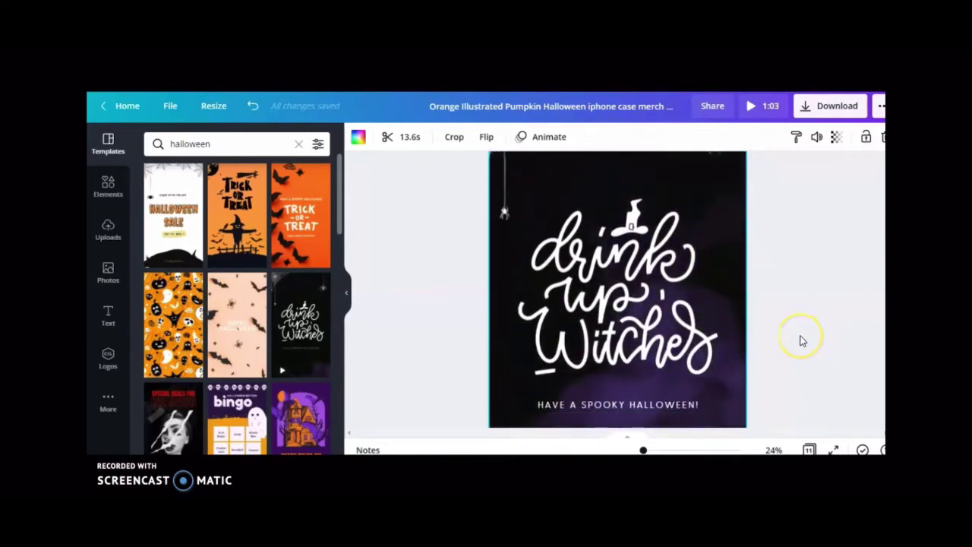
scroll(801, 342, "up", 1)
scroll(801, 341, "up", 10)
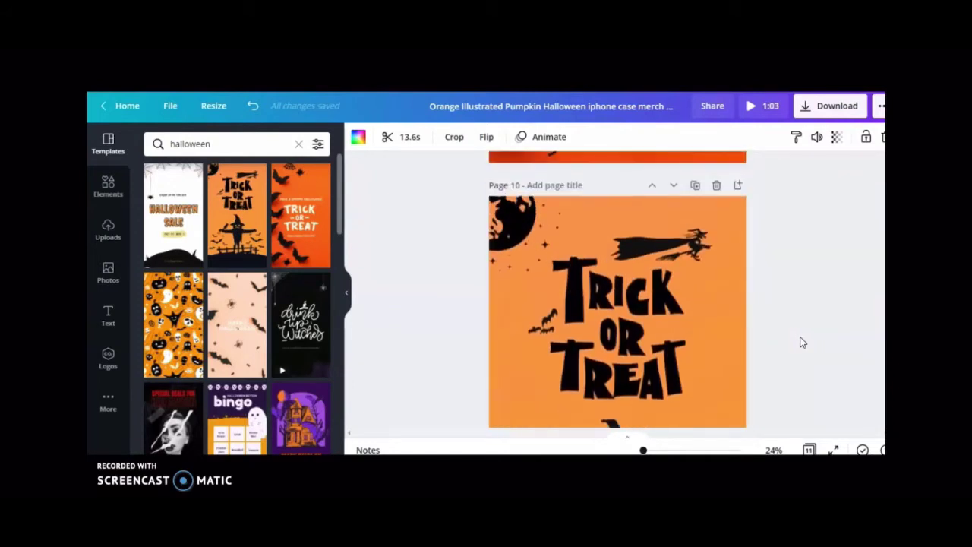
scroll(800, 342, "up", 5)
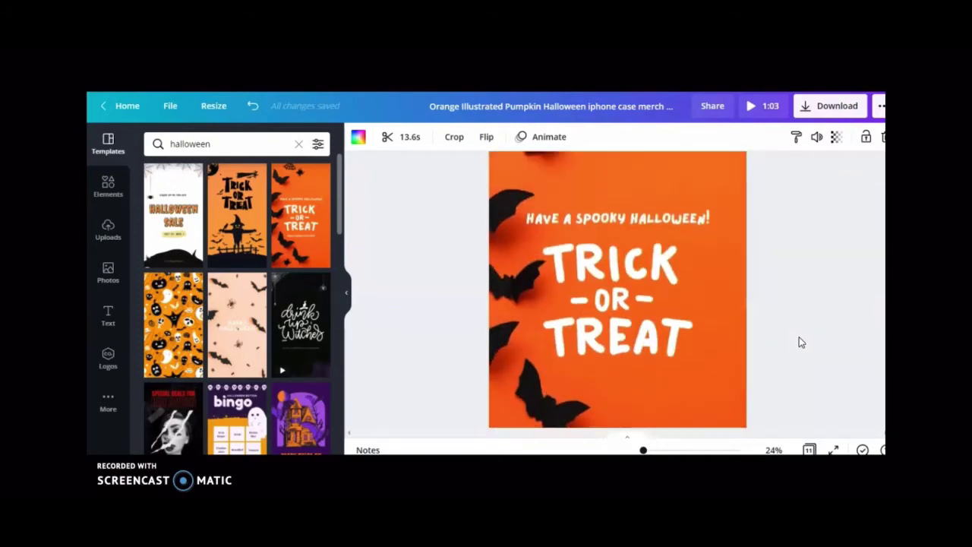
scroll(799, 342, "up", 3)
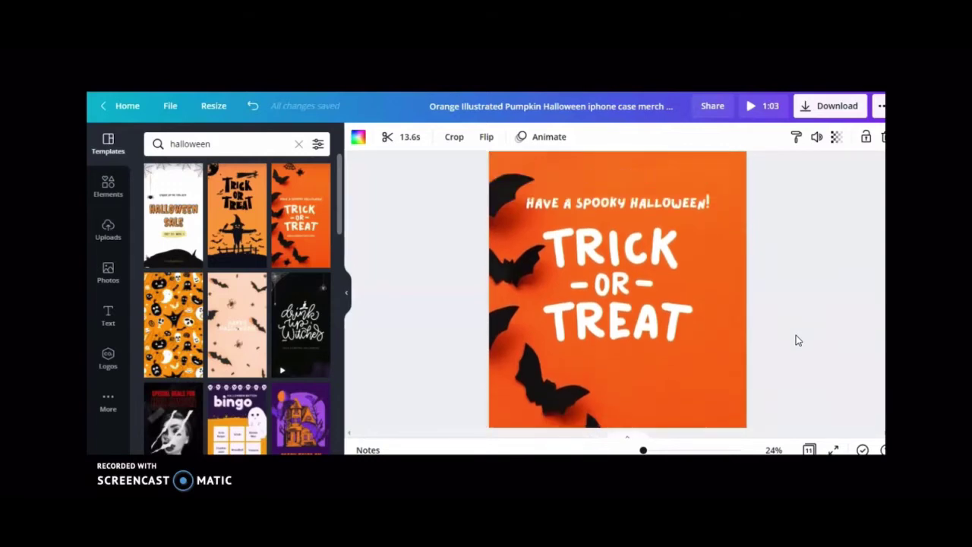
scroll(798, 341, "up", 4)
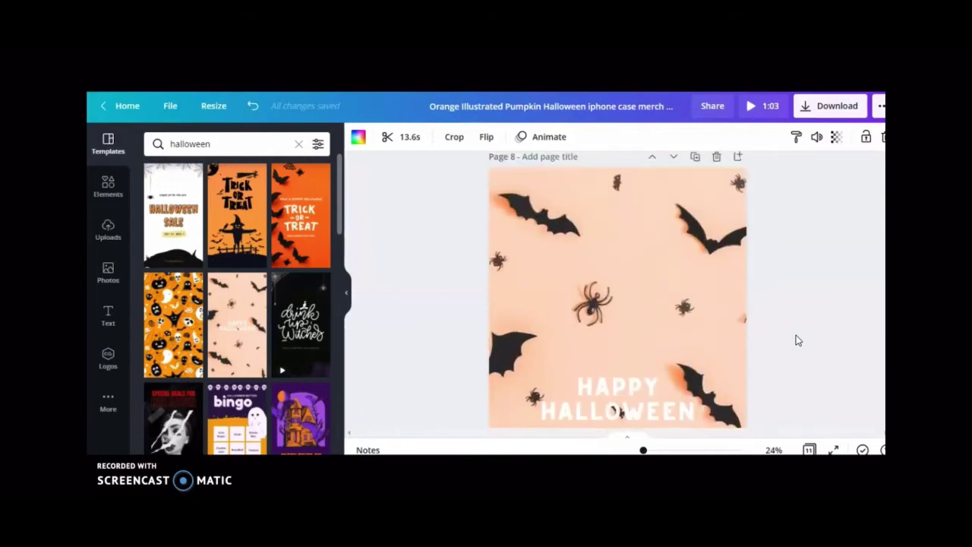
scroll(796, 341, "up", 5)
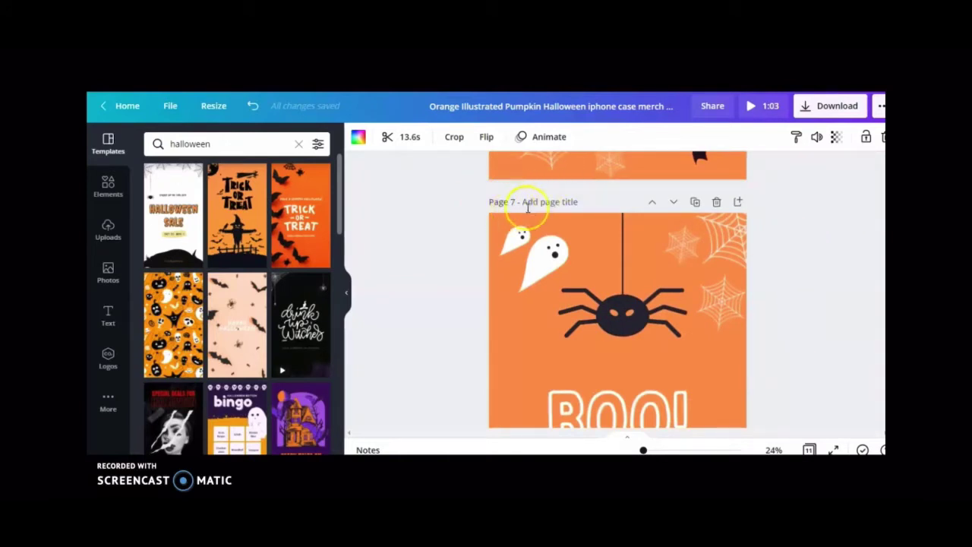
Step: Set the download file type to PNG and select only Page 7 for export
left_click(837, 108)
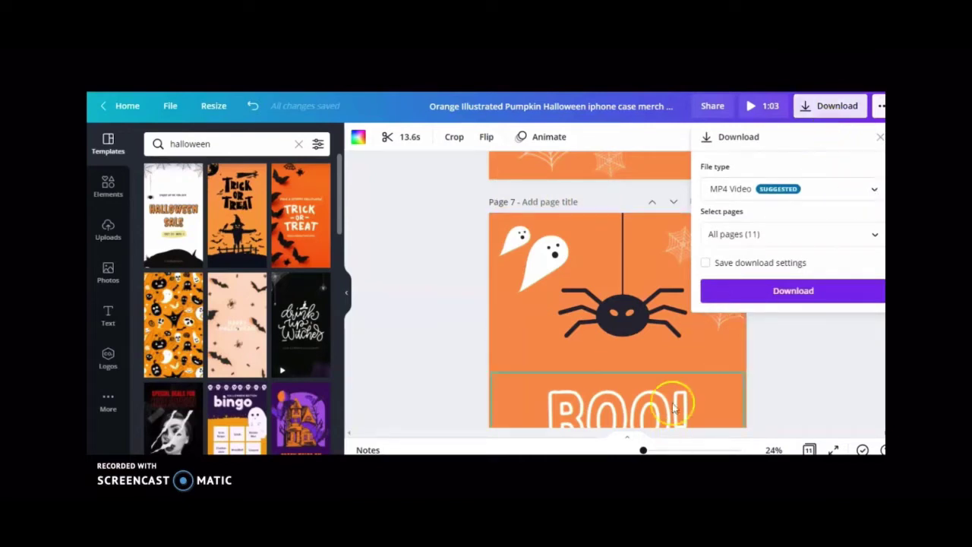
left_click(875, 190)
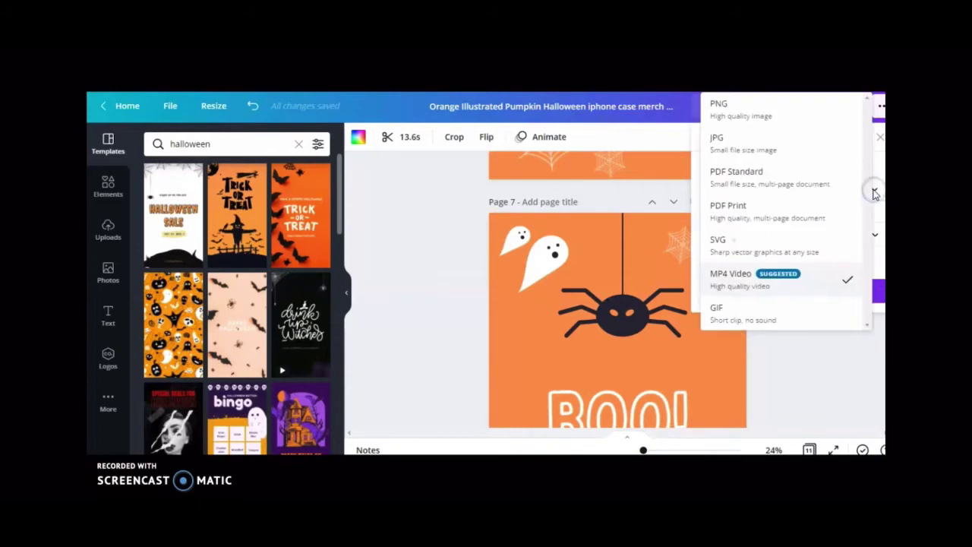
left_click(794, 144)
left_click(863, 190)
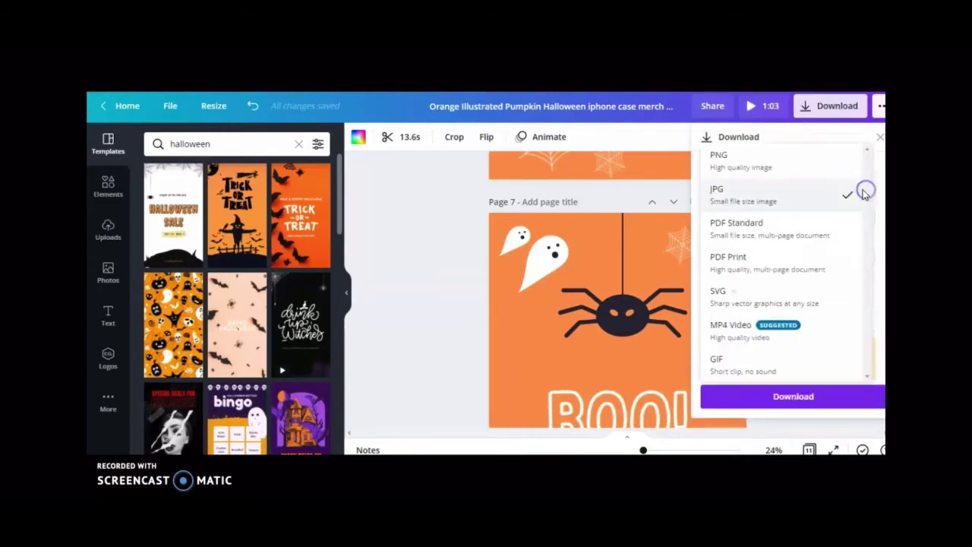
left_click(819, 162)
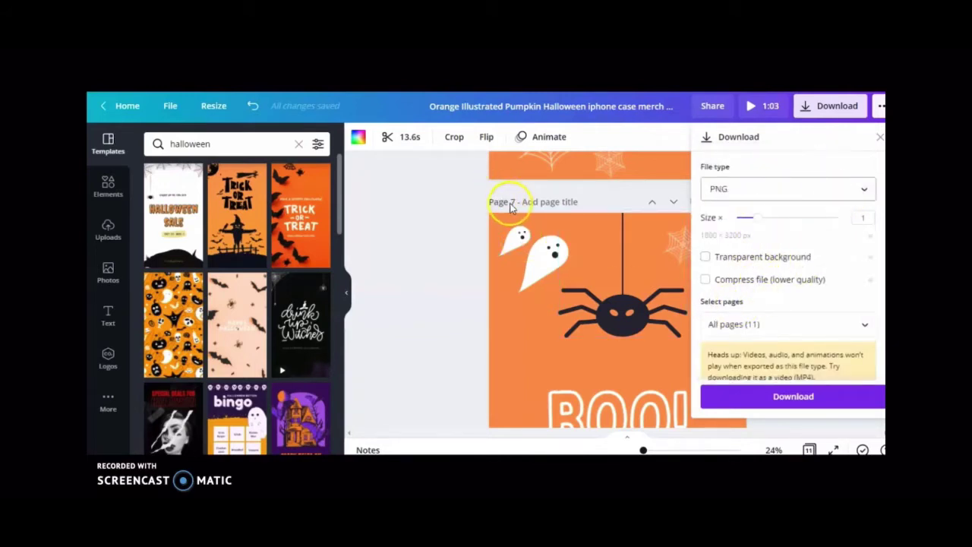
left_click(864, 324)
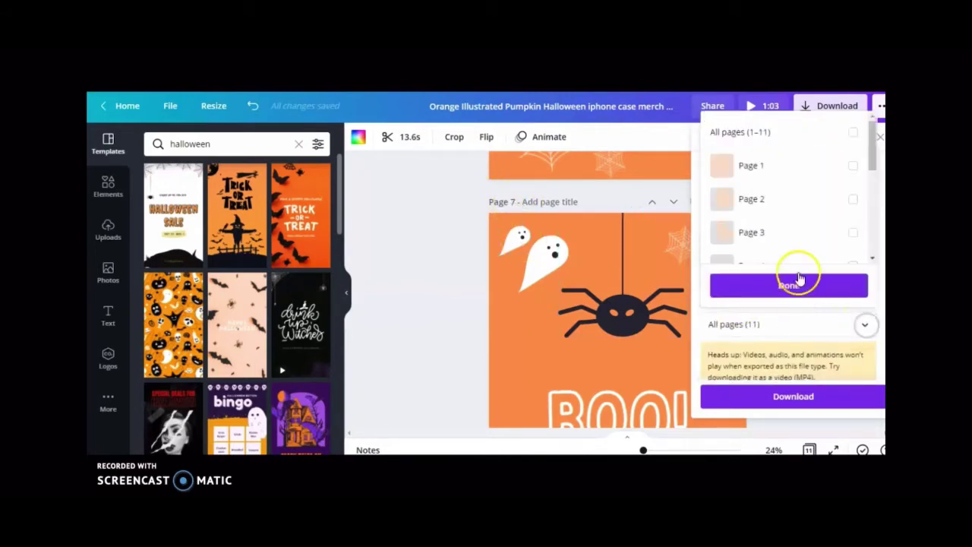
left_click(873, 182)
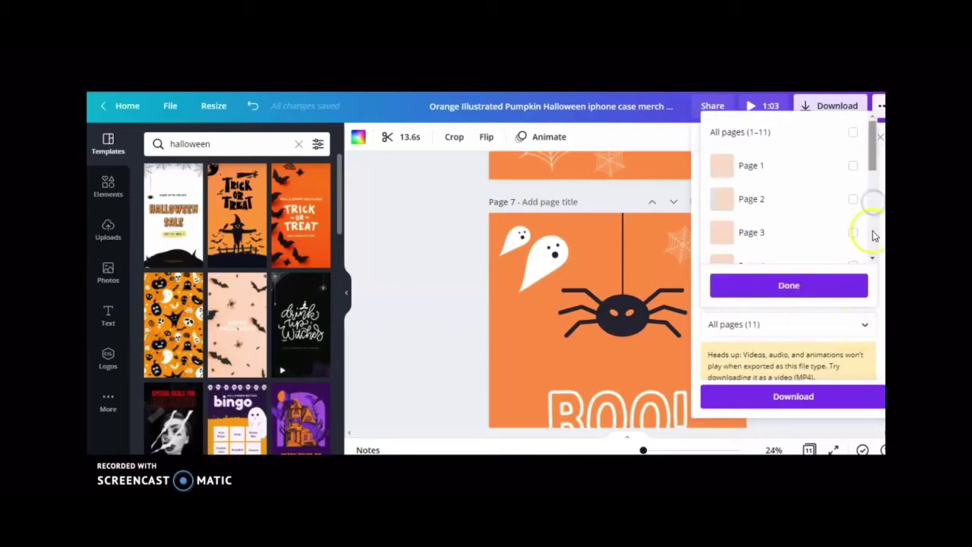
left_click(874, 261)
scroll(846, 185, "down", 3)
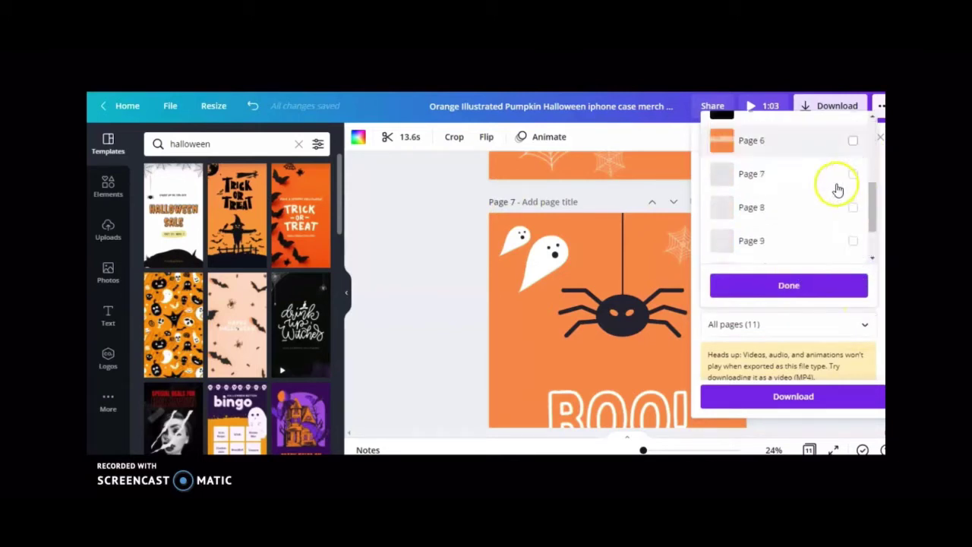
left_click(851, 175)
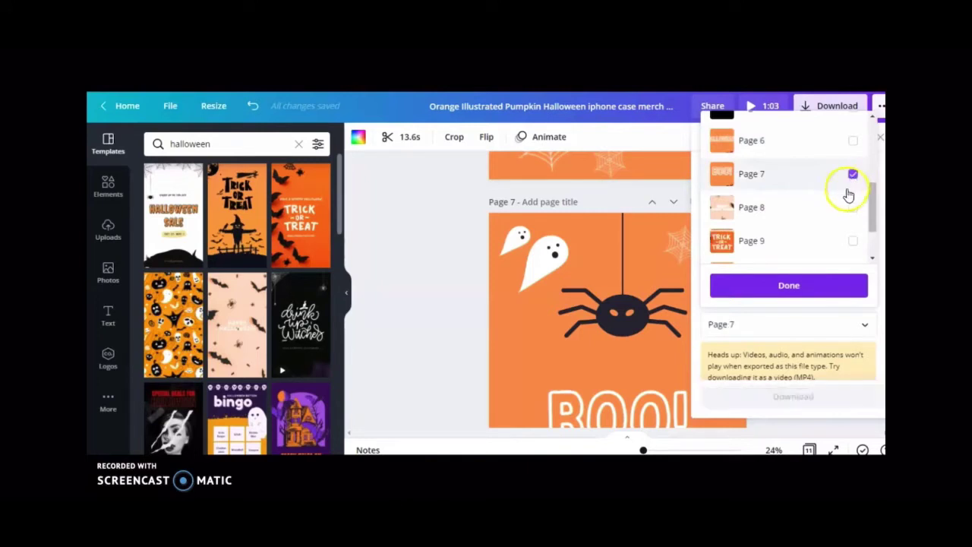
left_click(822, 288)
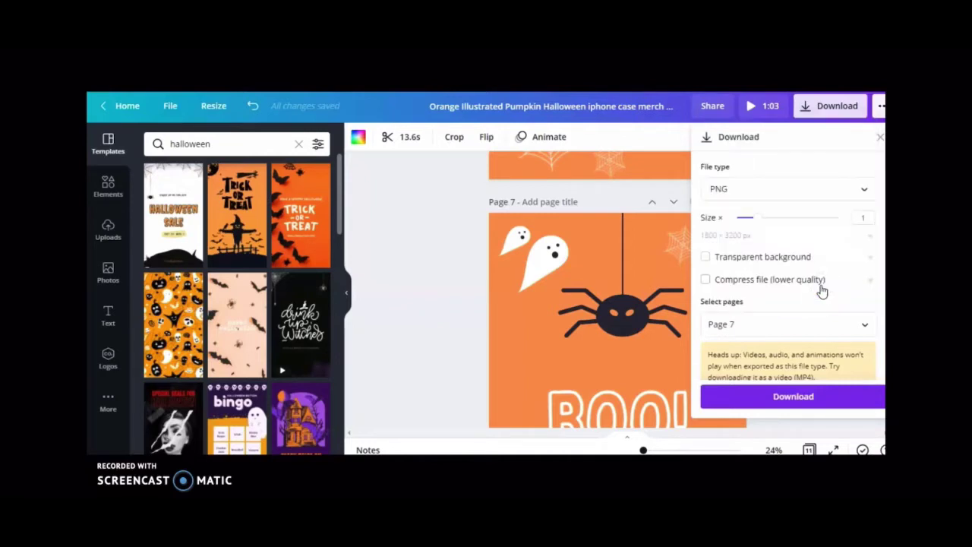
Step: Resize a copy of the design to a custom 1800 × 3200 px
left_click(215, 107)
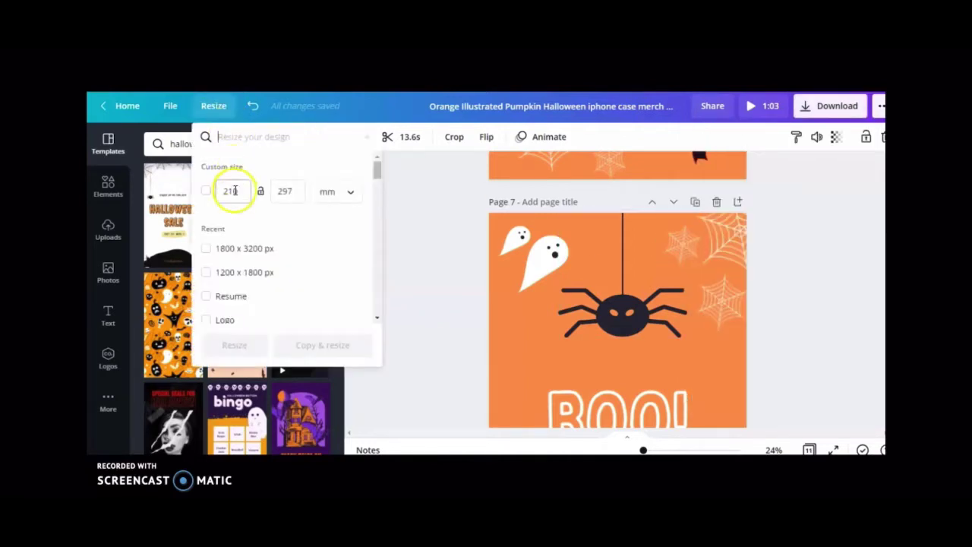
left_click(353, 192)
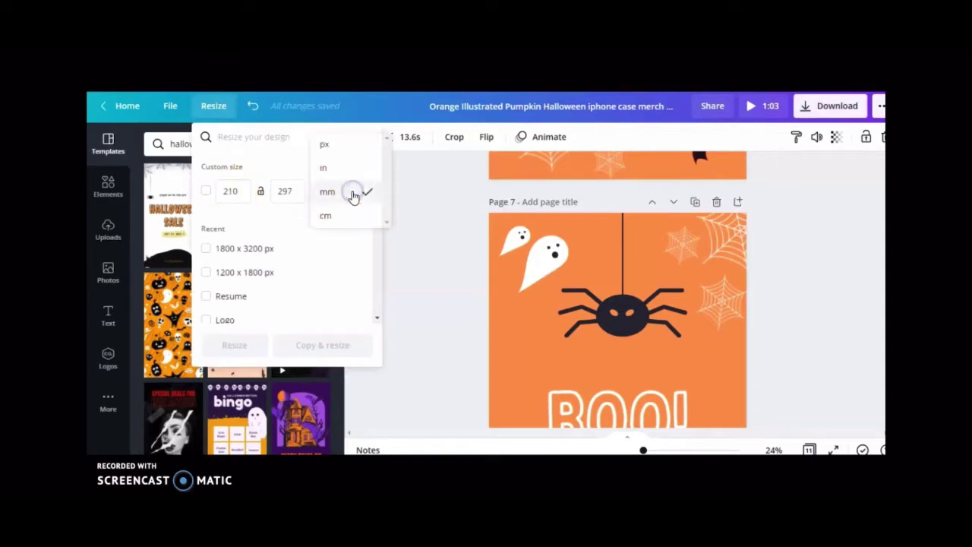
left_click(344, 147)
left_click(240, 189)
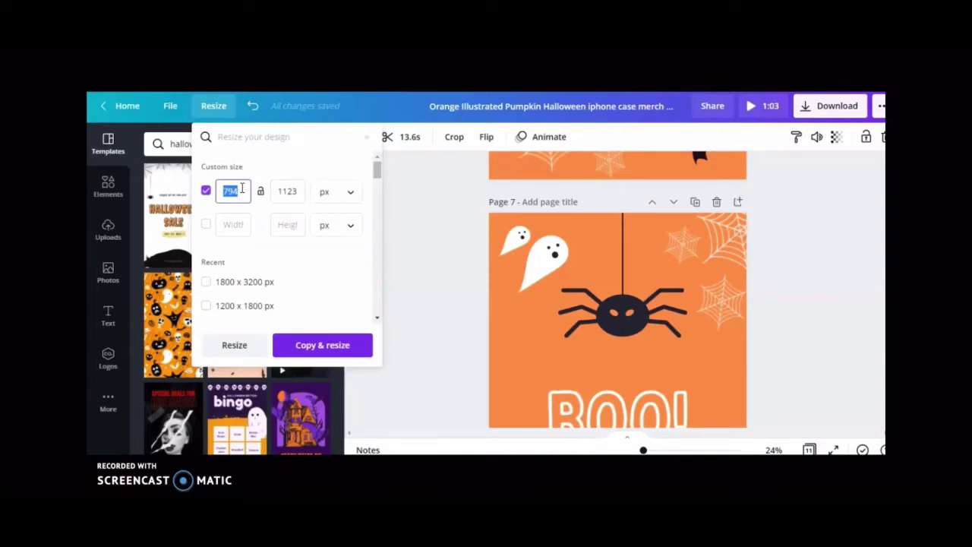
type("18")
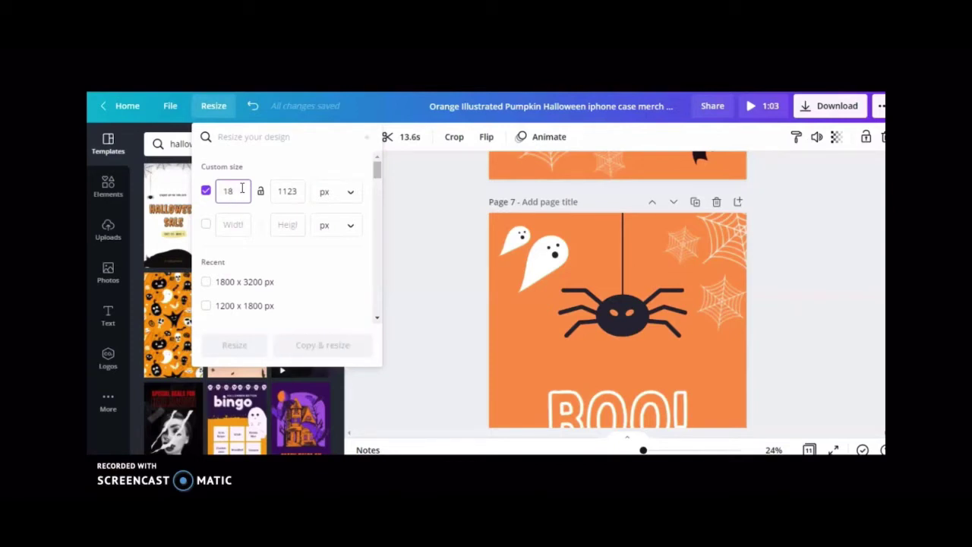
type("00")
left_click(293, 191)
type("3200")
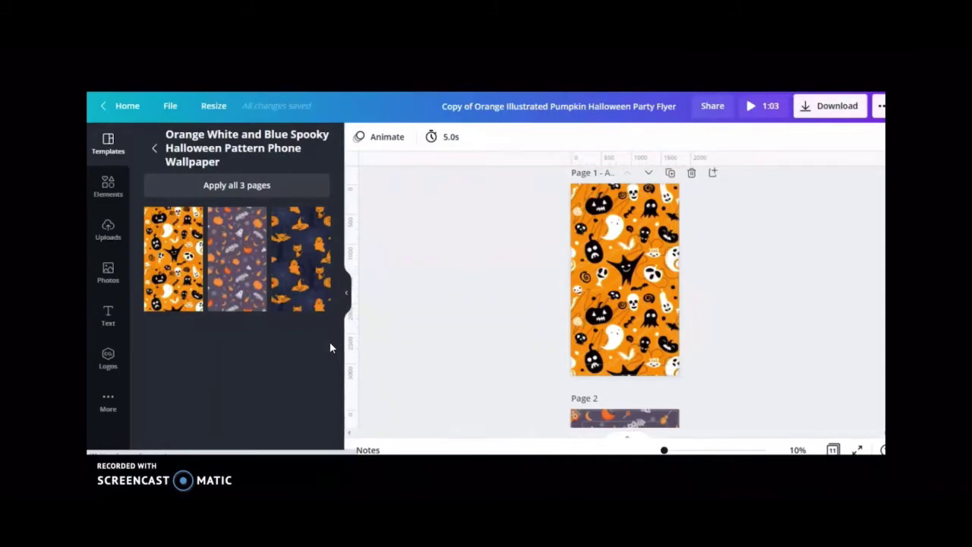
Step: Scroll through the resized copy and check the resize options before closing them
left_click(432, 137)
scroll(768, 337, "down", 5)
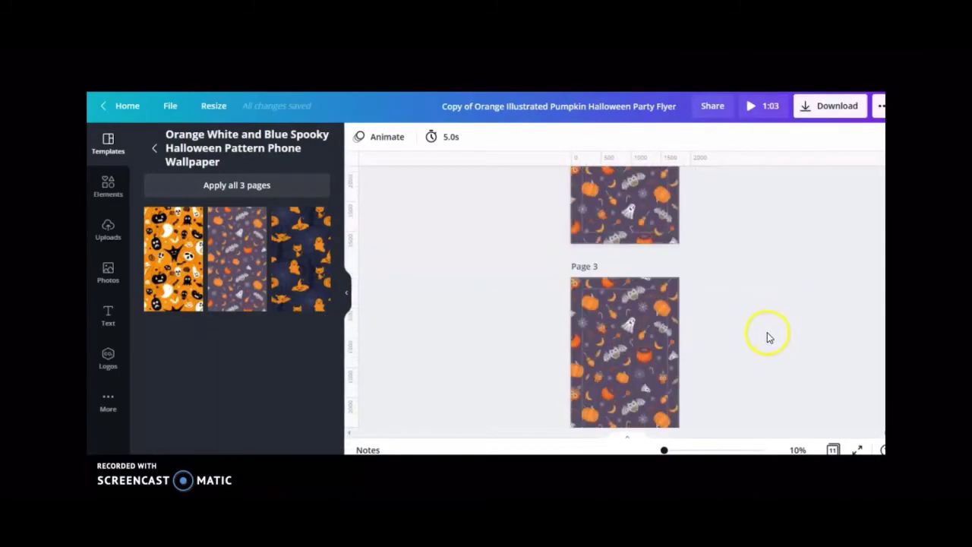
scroll(769, 338, "down", 5)
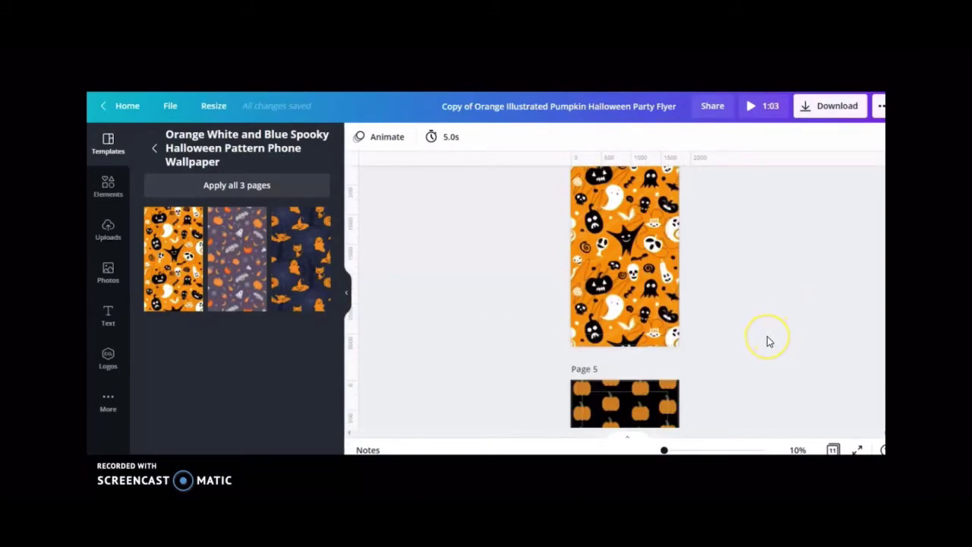
scroll(768, 339, "down", 5)
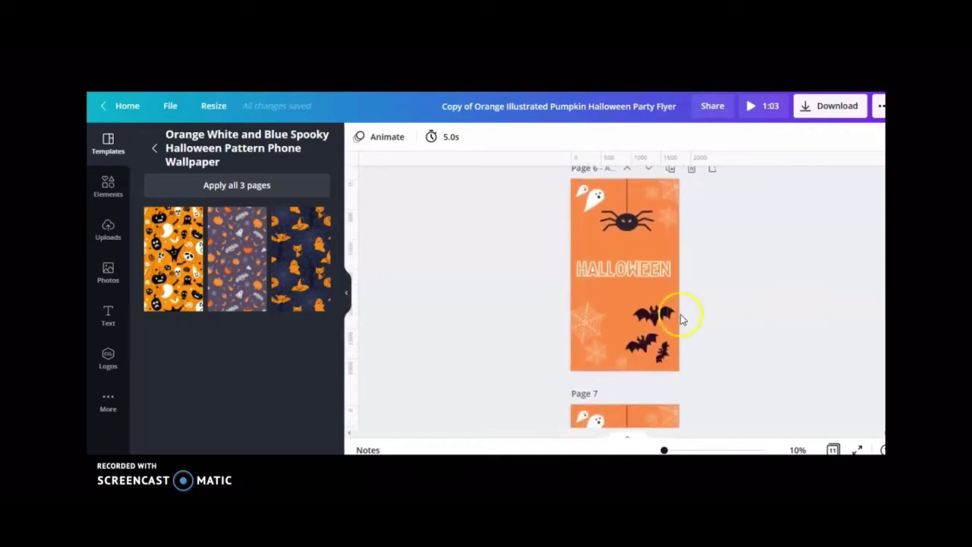
left_click(216, 106)
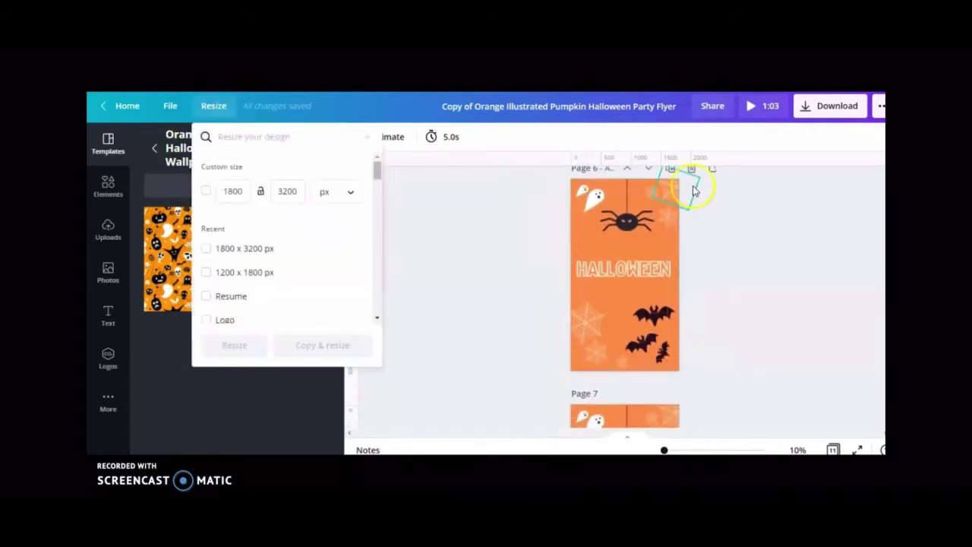
left_click(771, 234)
scroll(742, 310, "down", 3)
scroll(742, 310, "down", 1)
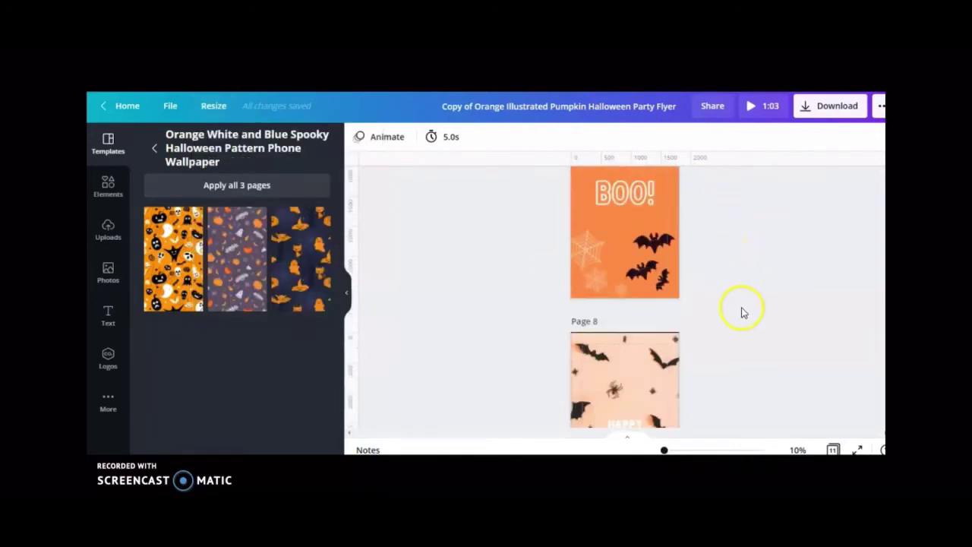
scroll(742, 310, "up", 2)
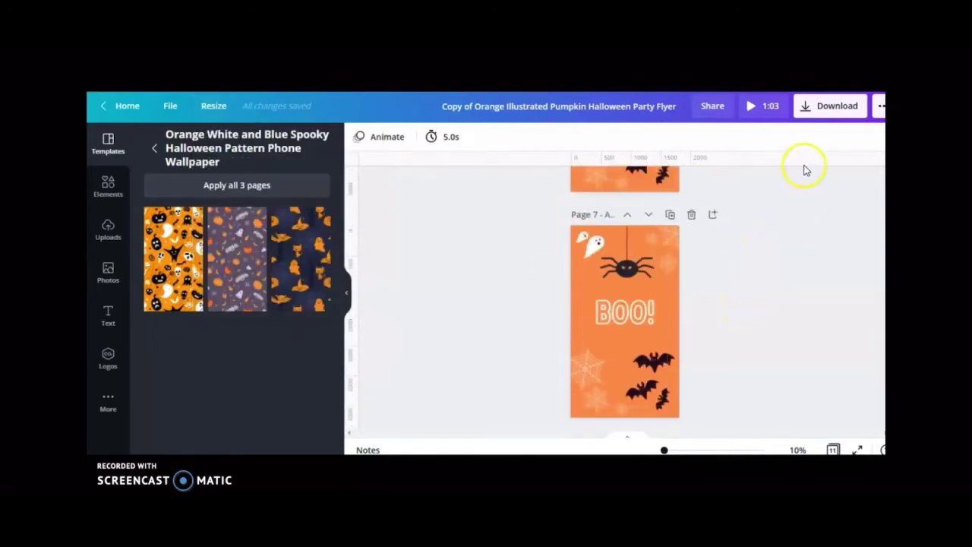
Step: Download only Page 7, the BOO! spider page, as a PNG
left_click(833, 108)
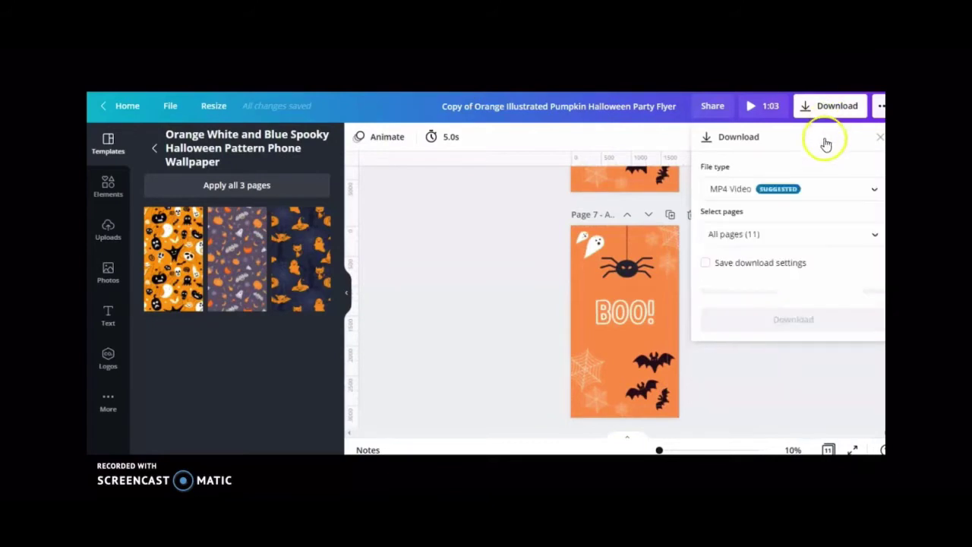
left_click(873, 189)
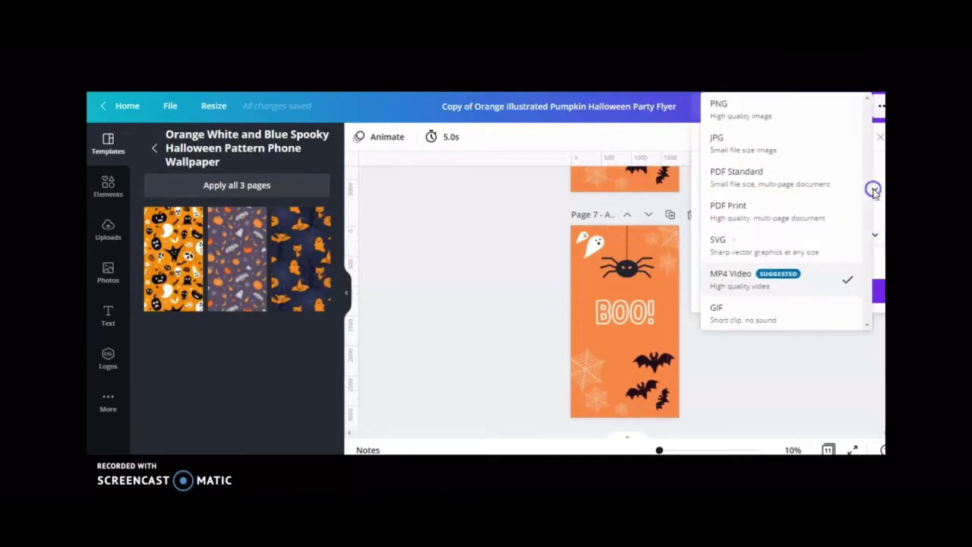
left_click(826, 111)
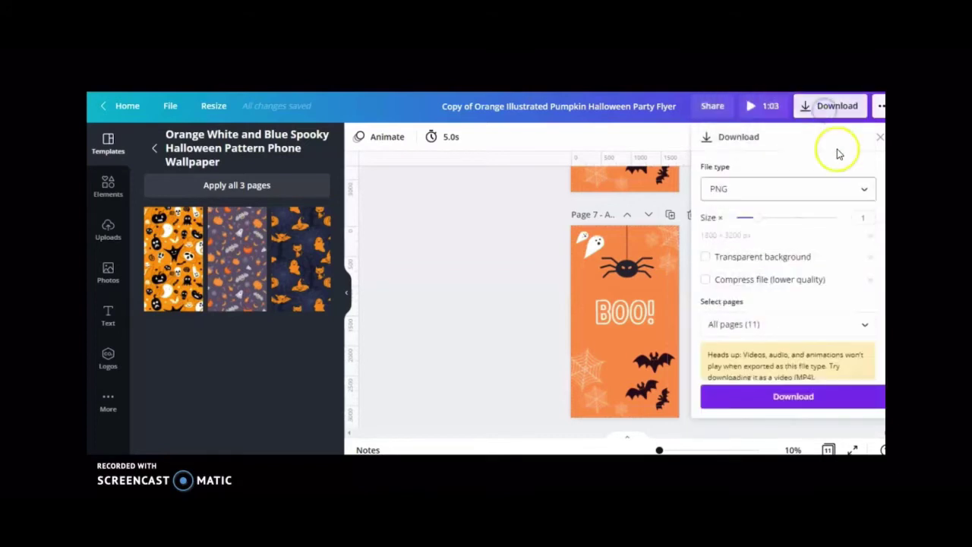
left_click(864, 325)
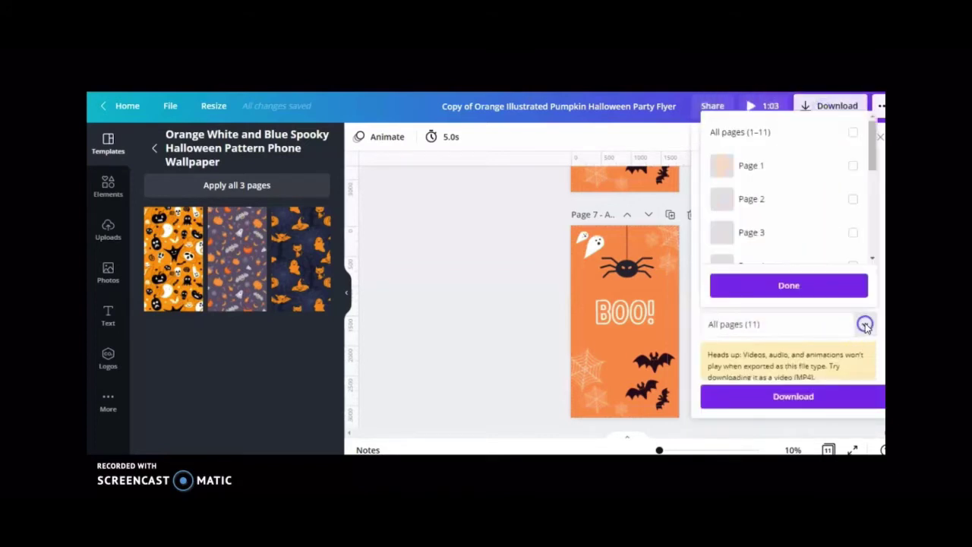
left_click(873, 173)
scroll(868, 233, "down", 1)
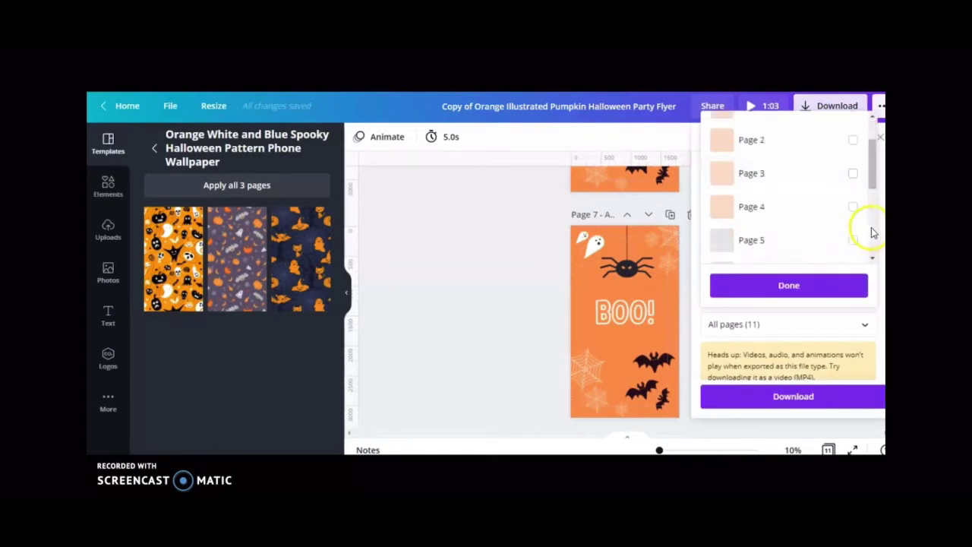
left_click(872, 231)
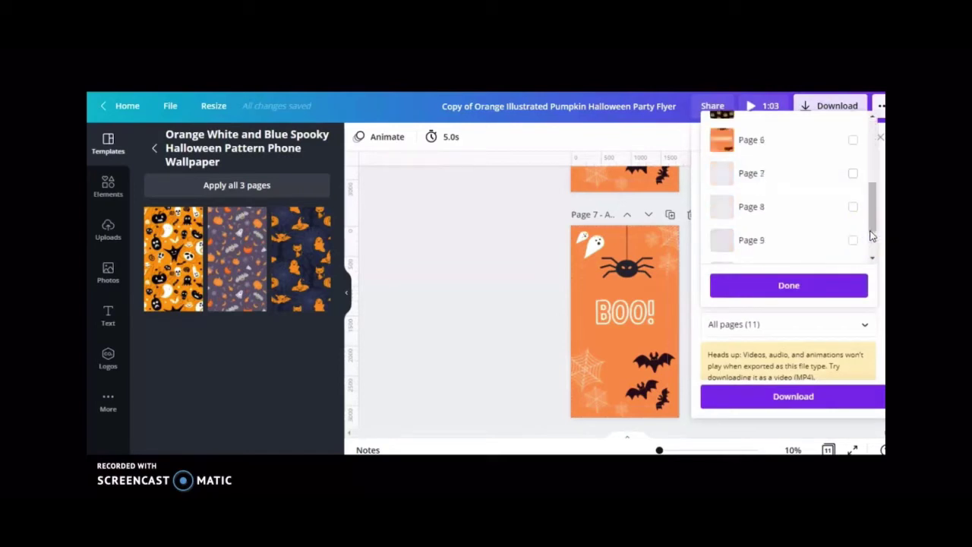
left_click(854, 175)
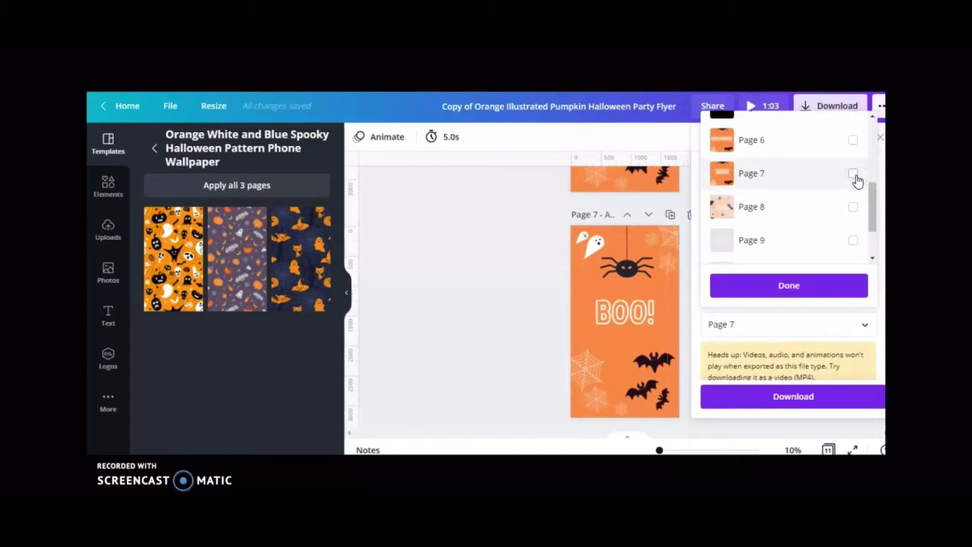
left_click(752, 180)
left_click(853, 174)
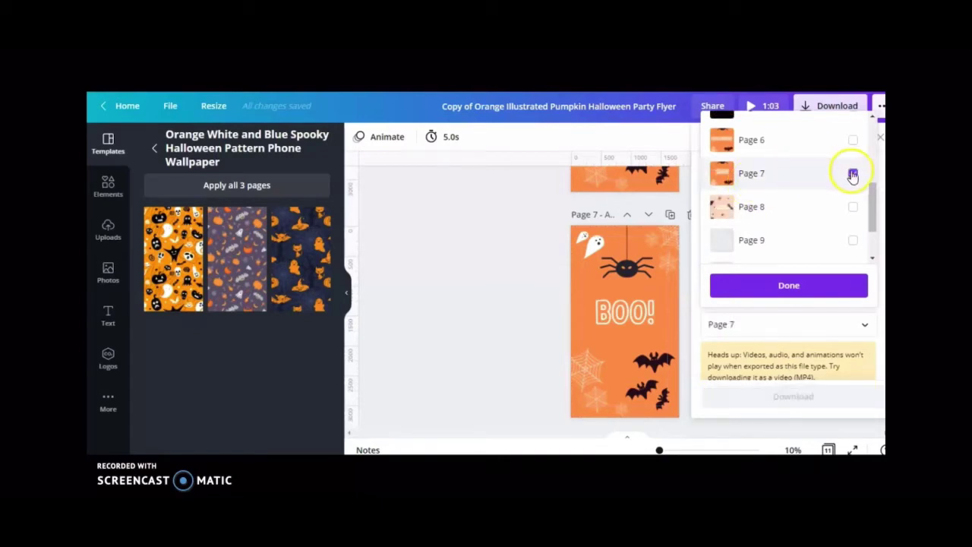
left_click(816, 287)
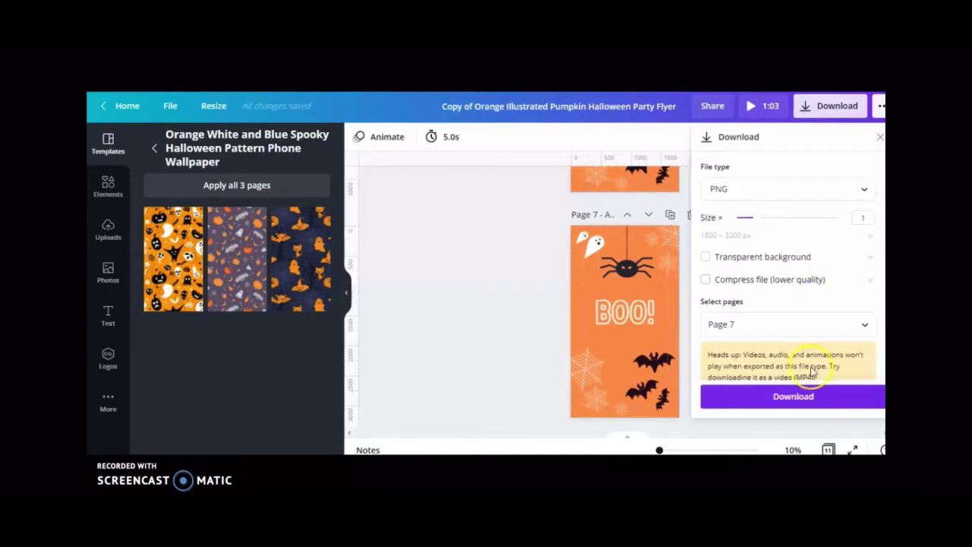
left_click(809, 398)
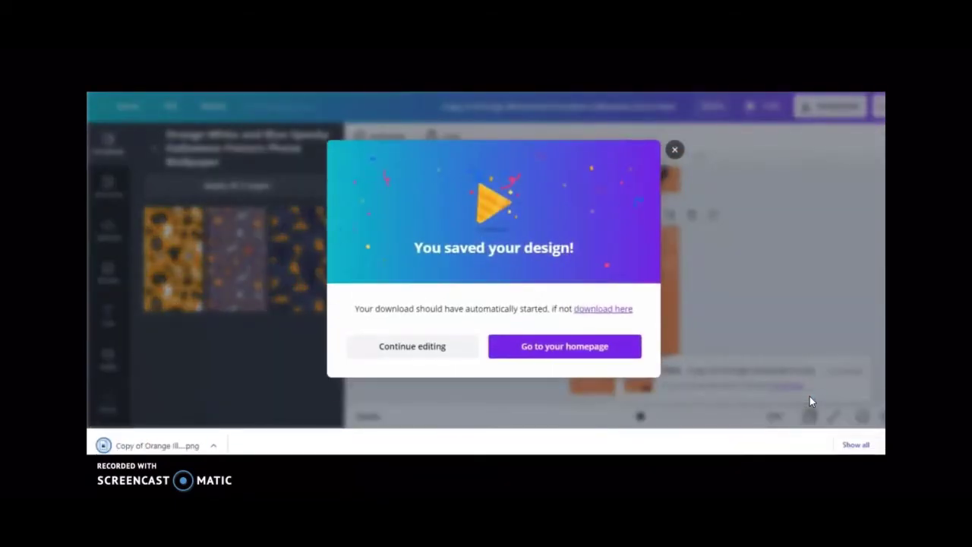
Step: Close the 'You saved your design!' message
left_click(674, 150)
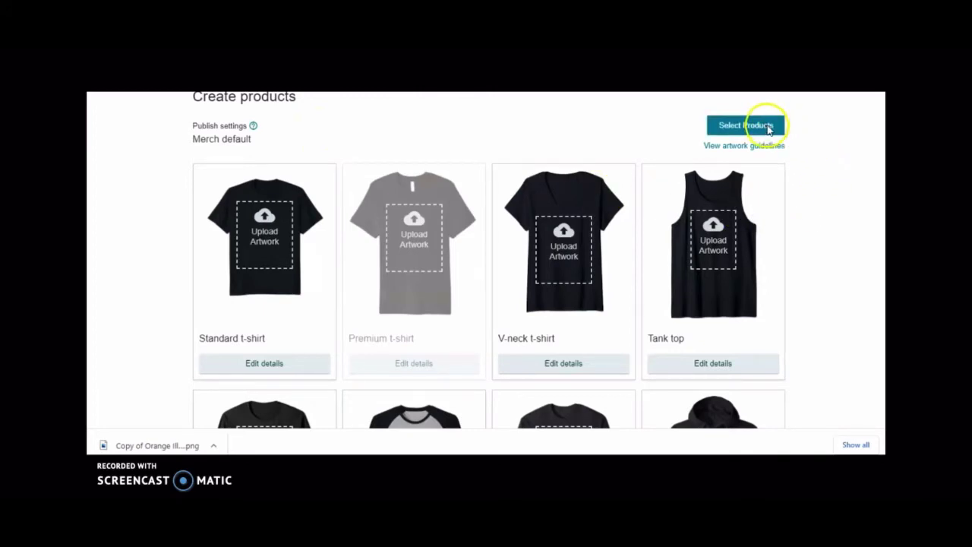
Step: Choose iPhone cases as the only product in the product and marketplace selection
left_click(769, 128)
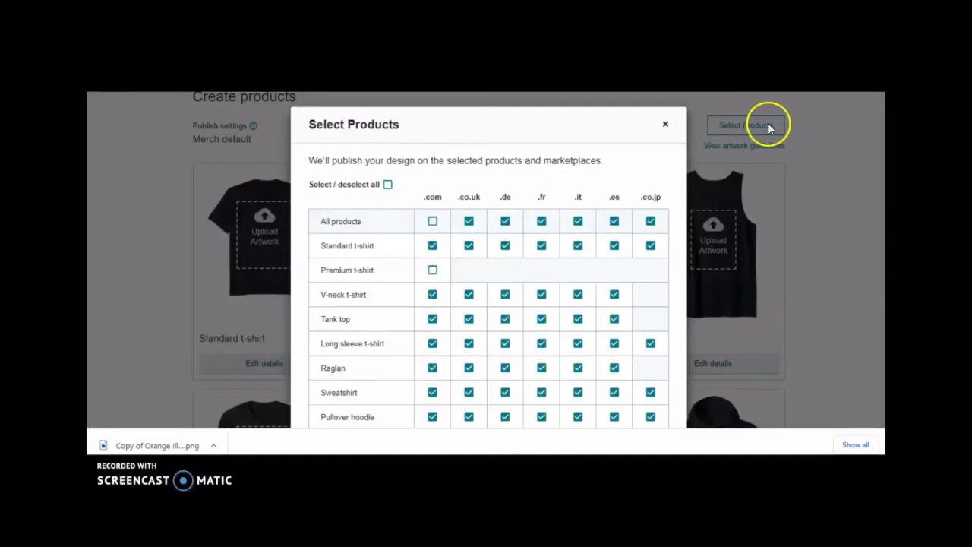
left_click(387, 186)
left_click(387, 185)
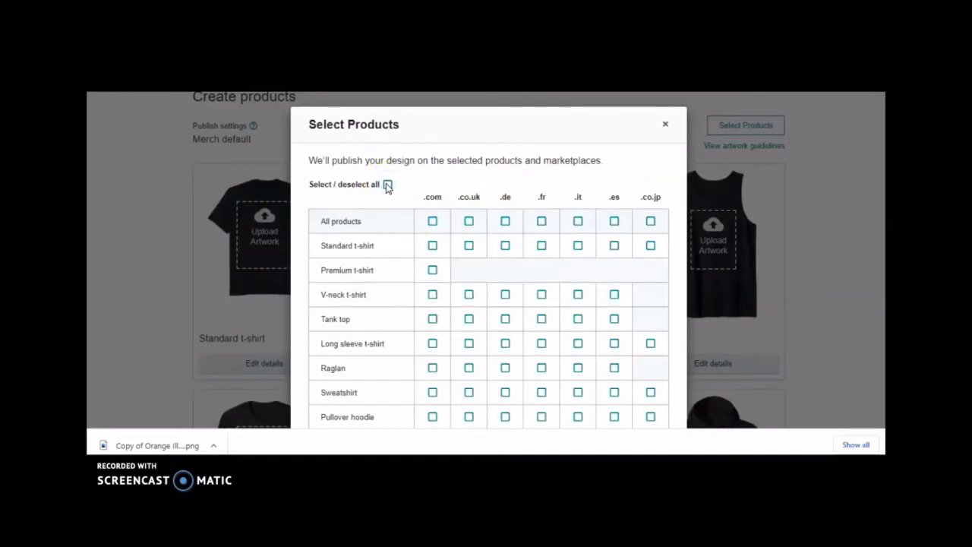
scroll(521, 282, "down", 3)
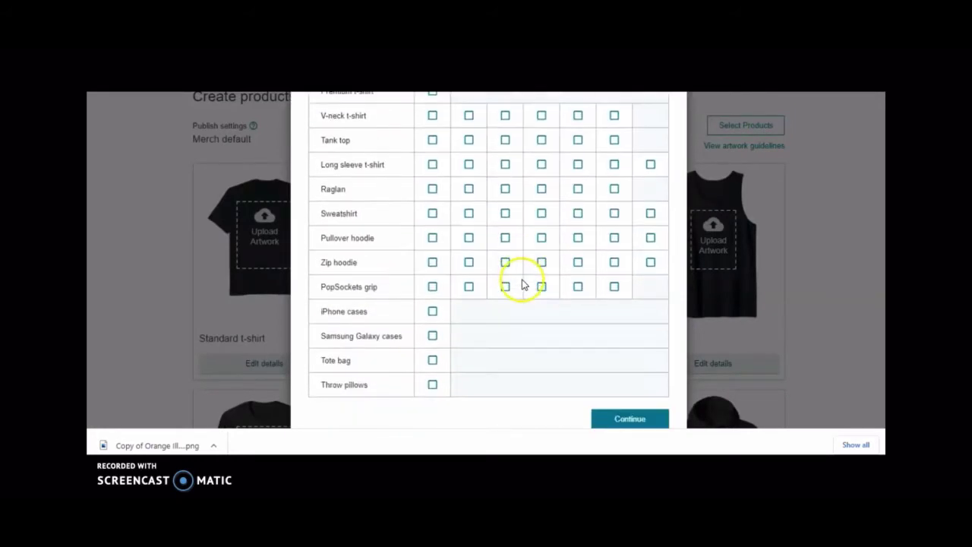
left_click(432, 311)
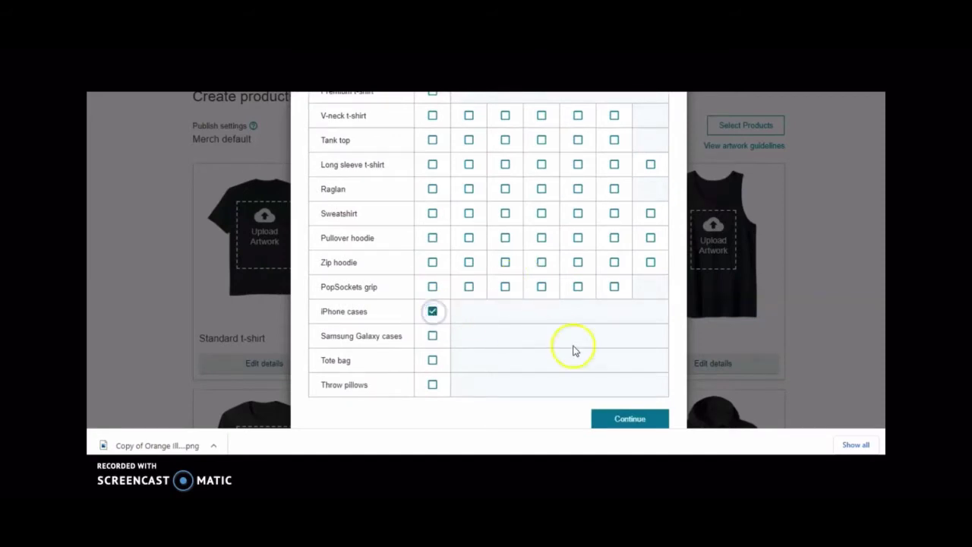
left_click(628, 419)
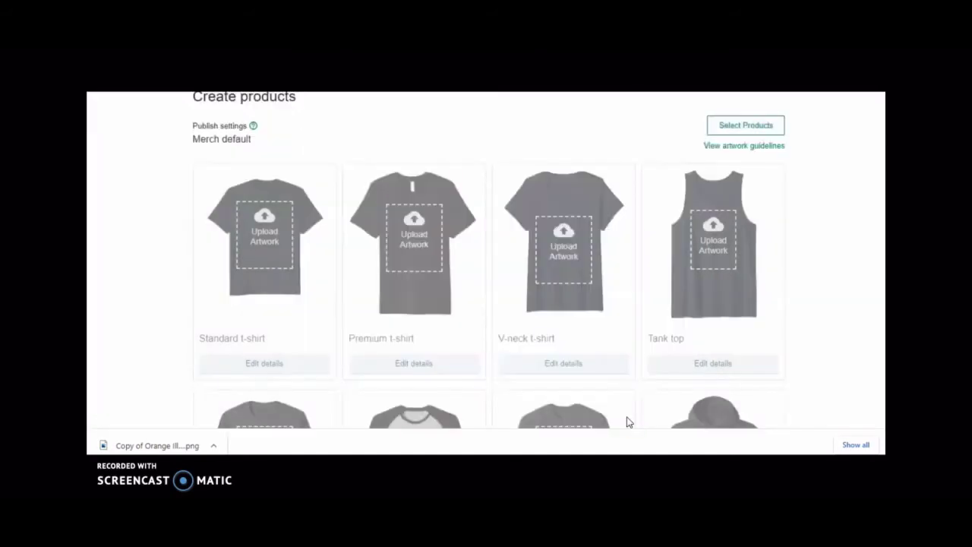
Step: Upload the downloaded Halloween BOO! PNG onto the iPhone case artwork slot
scroll(820, 312, "down", 3)
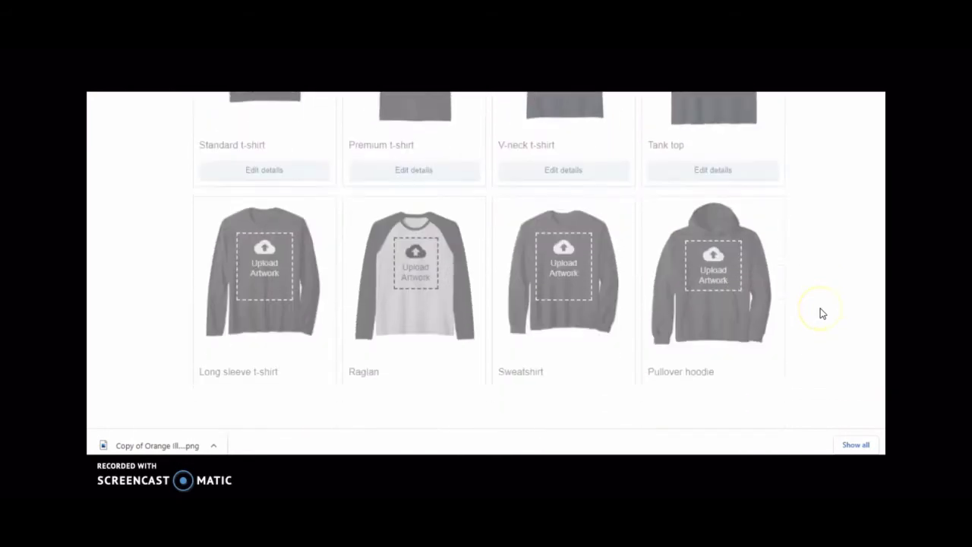
scroll(820, 313, "down", 2)
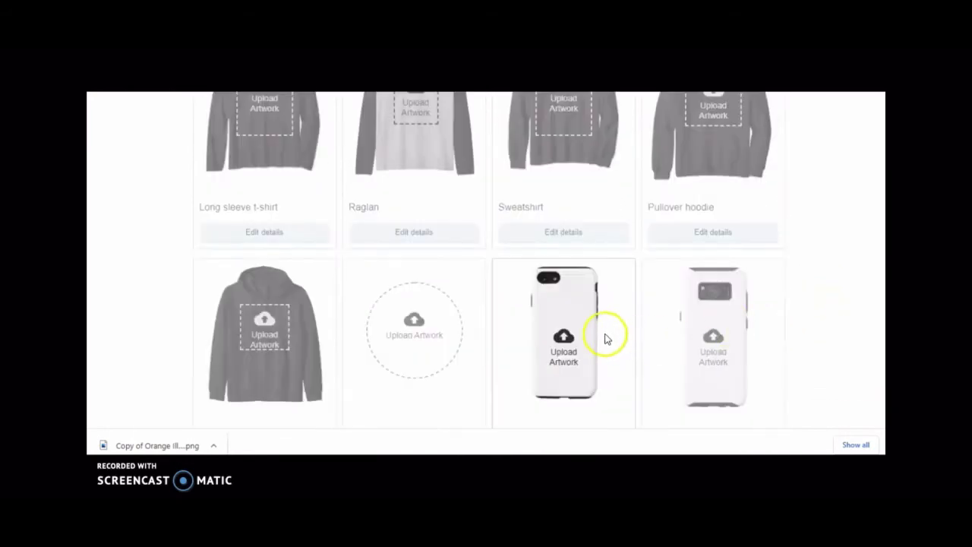
left_click_drag(126, 445, 566, 336)
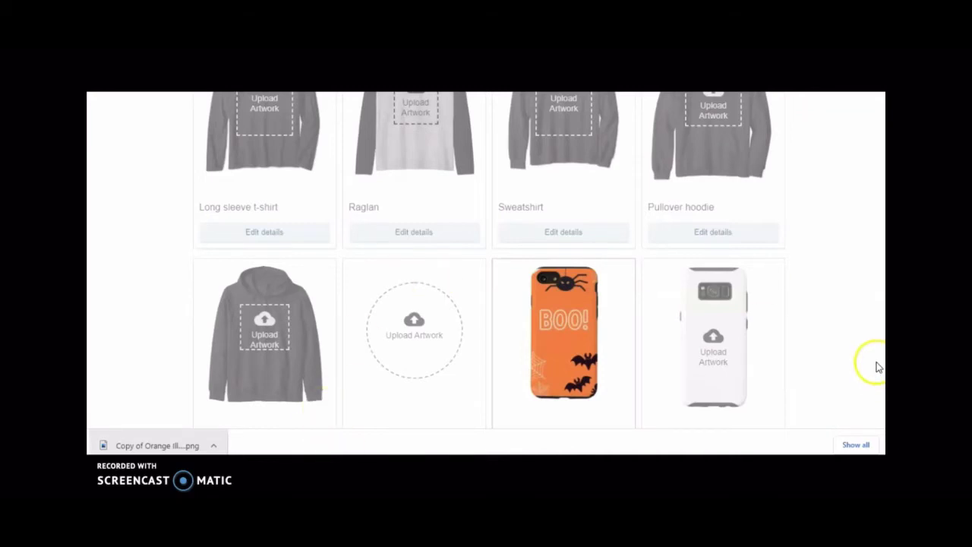
Step: Open the iPhone case details and preview the BOO! design on SE/7/8 and 7 Plus/8 Plus
scroll(820, 343, "down", 3)
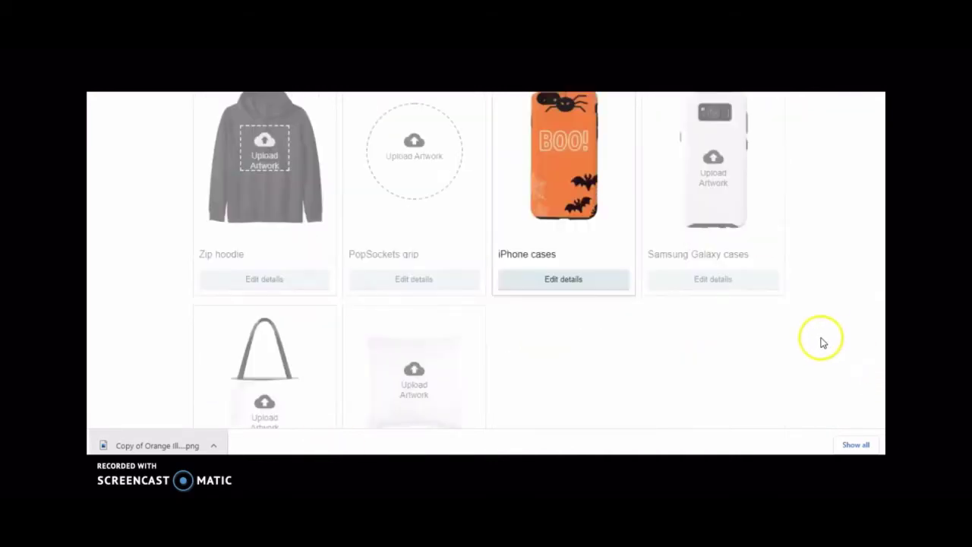
scroll(821, 339, "up", 1)
left_click(571, 340)
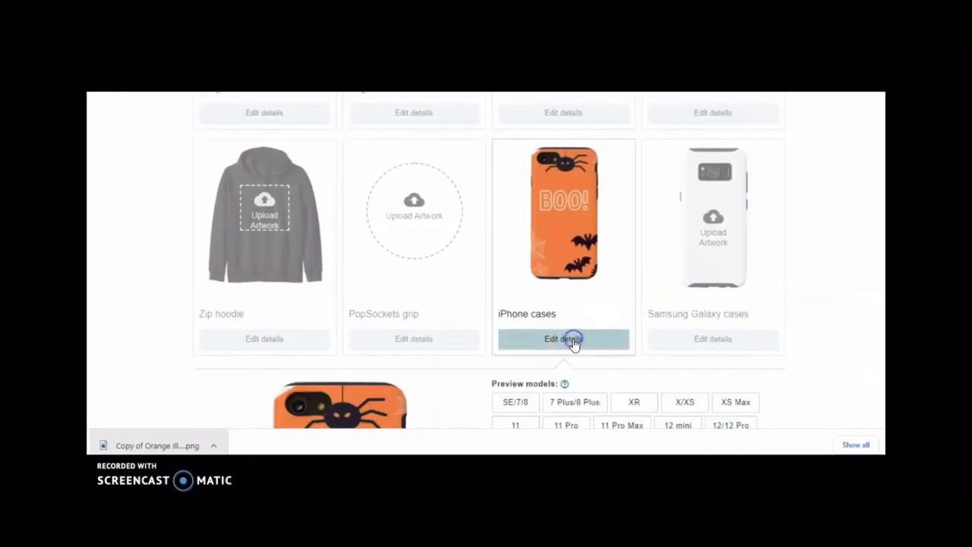
scroll(783, 319, "down", 1)
scroll(797, 282, "down", 2)
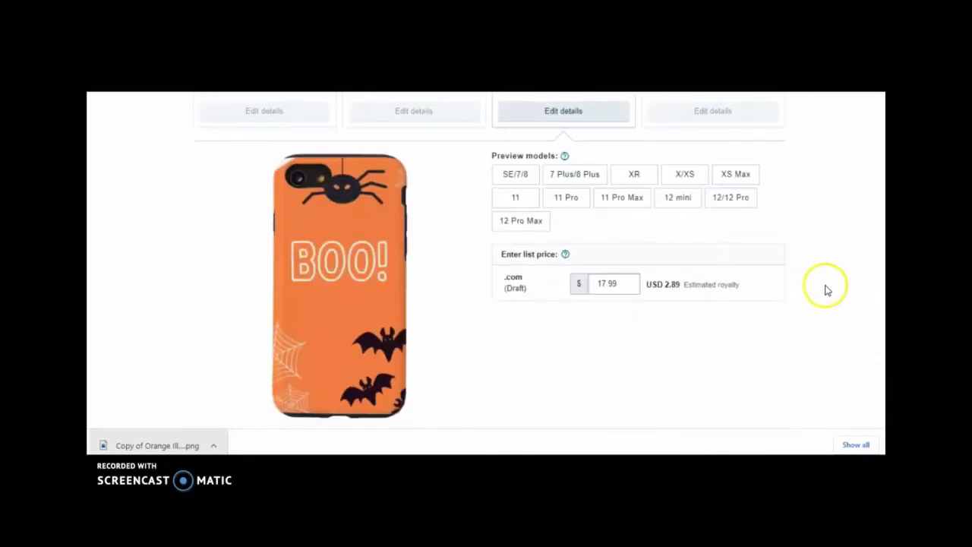
left_click(510, 174)
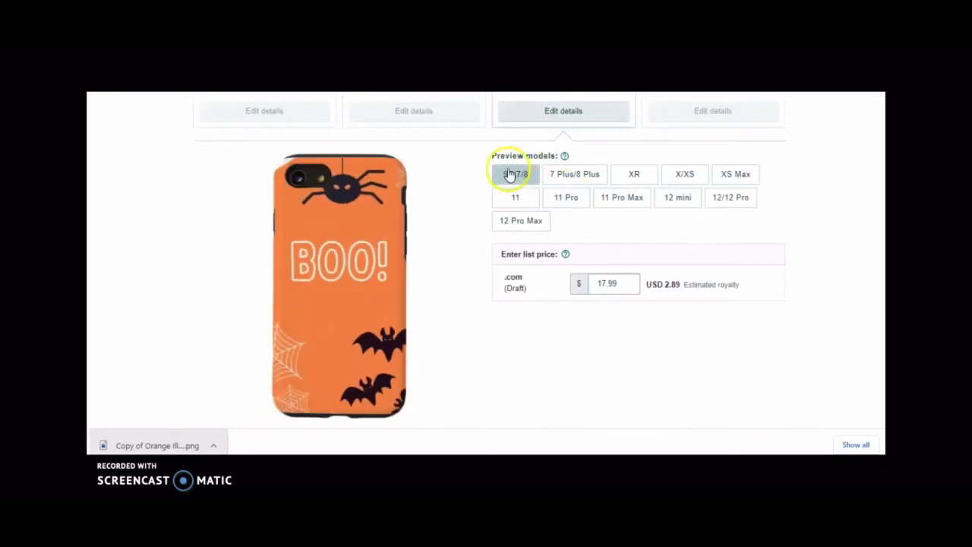
left_click(579, 174)
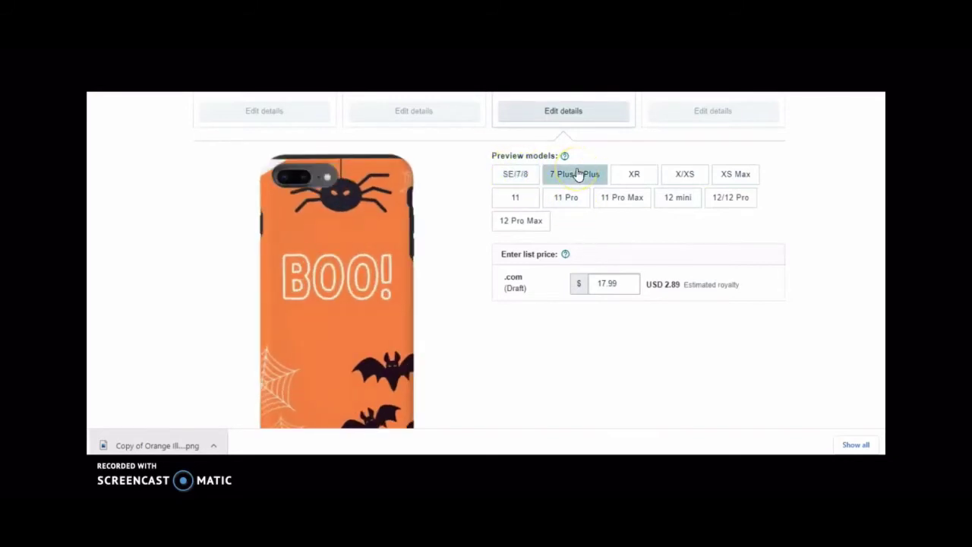
Step: Preview the BOO! design on XR, X/XS, XS Max, 11, 11 Pro, 11 Pro Max, 12 mini, 12/12 Pro and 12 Pro Max
scroll(576, 174, "down", 1)
left_click(640, 116)
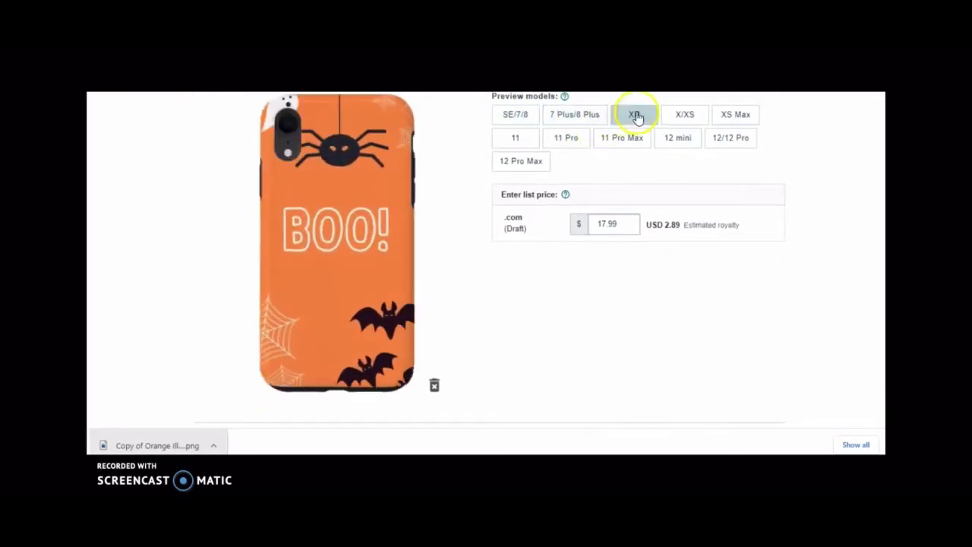
left_click(686, 115)
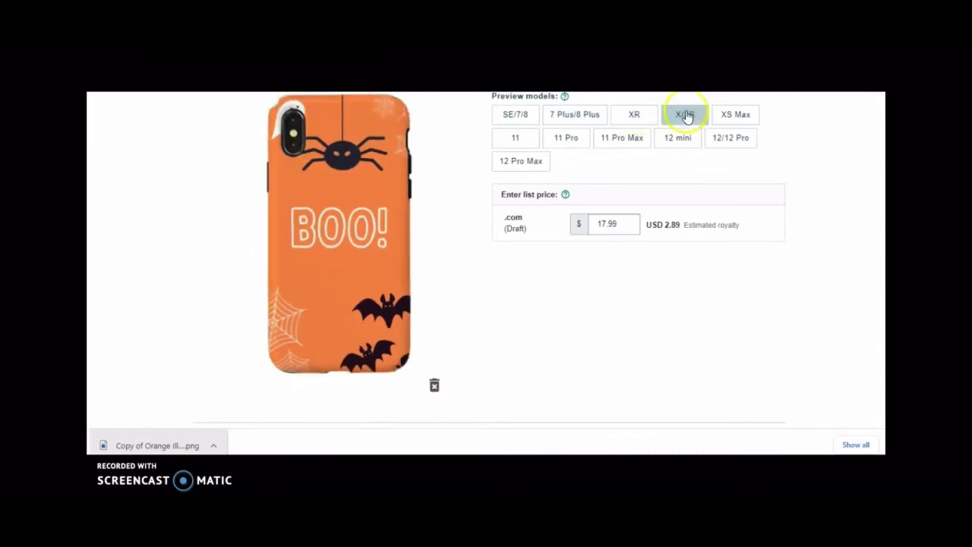
left_click(735, 116)
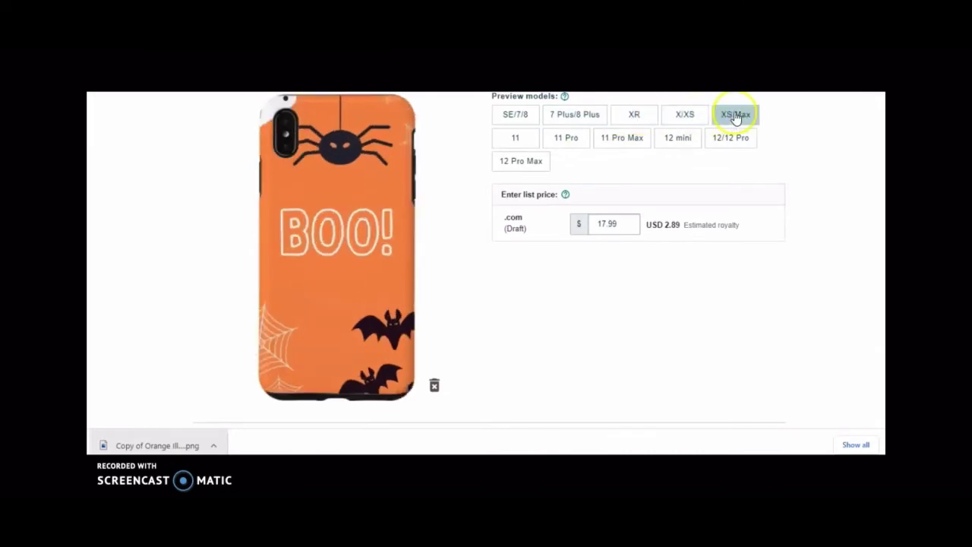
left_click(563, 140)
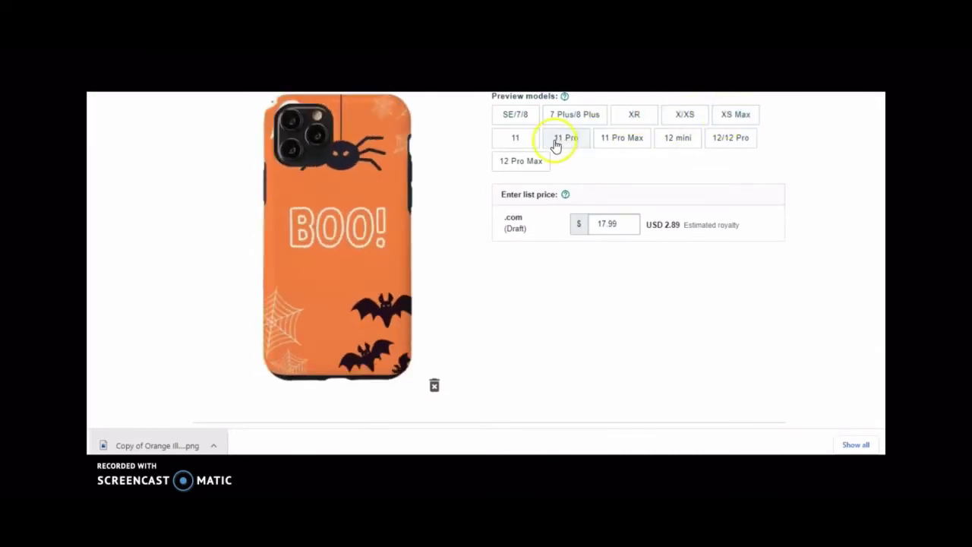
left_click(521, 142)
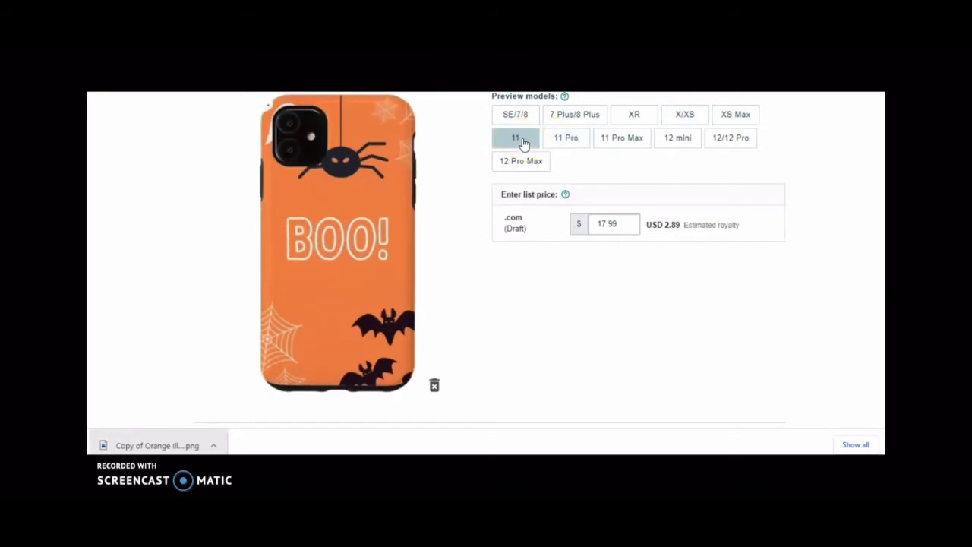
left_click(569, 141)
left_click(617, 143)
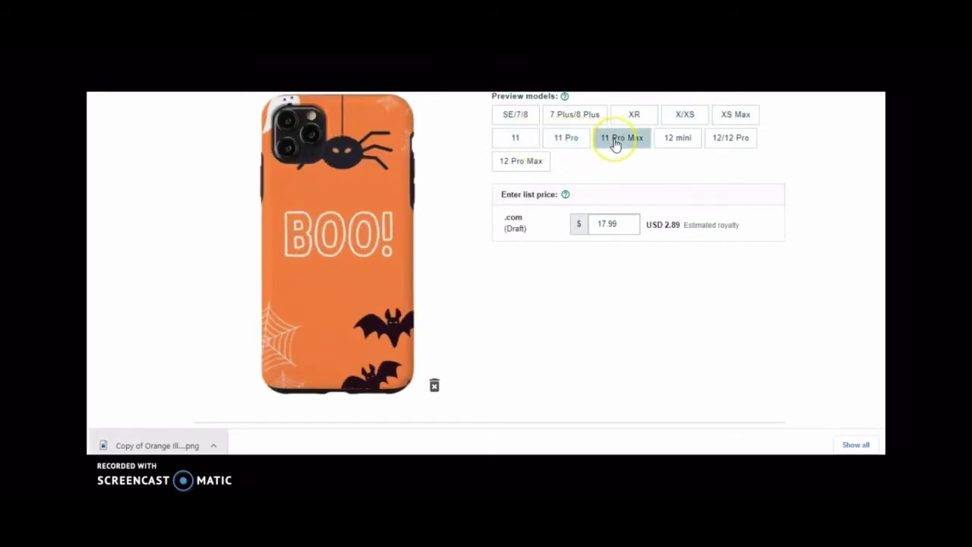
left_click(669, 142)
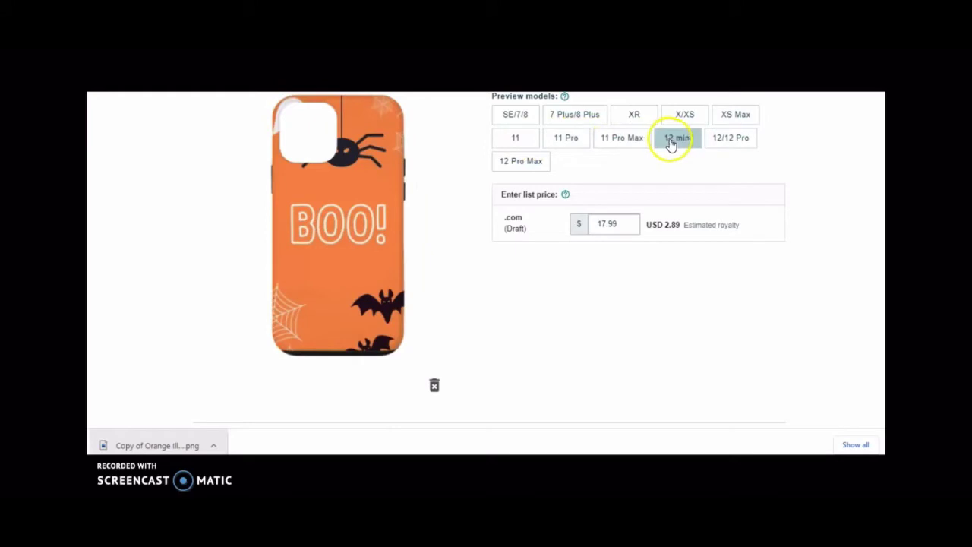
left_click(721, 142)
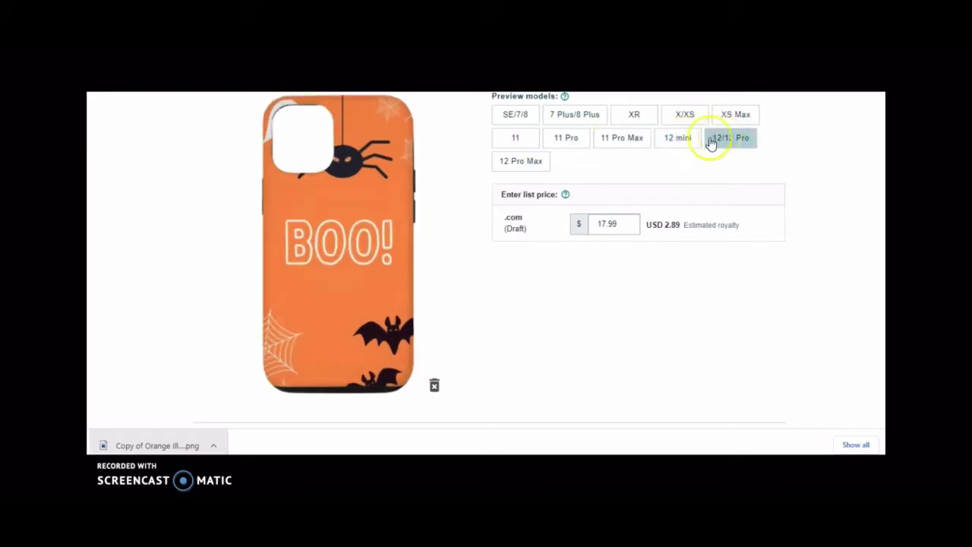
left_click(527, 164)
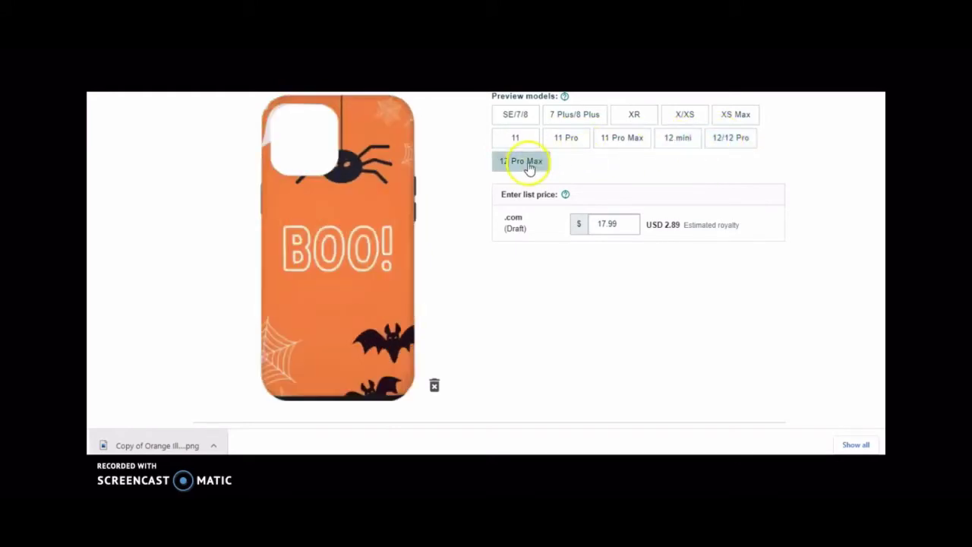
Step: Change the iPhone case .com list price from $17.99 to $16.07, for a USD 1.55 royalty
left_click(626, 223)
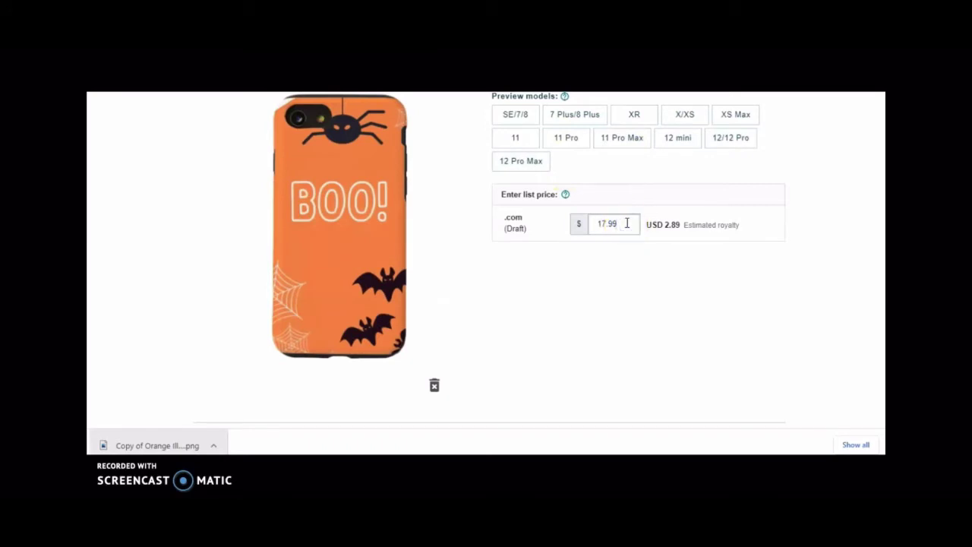
key("BackSpace")
key("BackSpace")
key("BackSpace")
type("5.50")
left_click(620, 256)
type("25")
key("BackSpace")
type("19.99")
type("16")
left_click(734, 346)
left_click(874, 445)
left_click(752, 329)
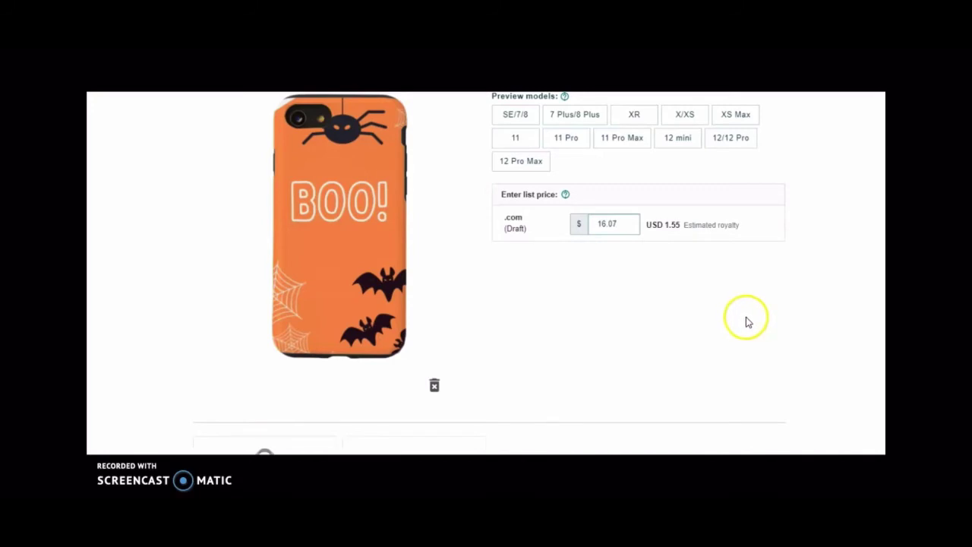
Step: Replace the draft text in the Design title field with 'Spooky Halloween Phone Pattern'
scroll(746, 320, "down", 3)
scroll(746, 321, "down", 5)
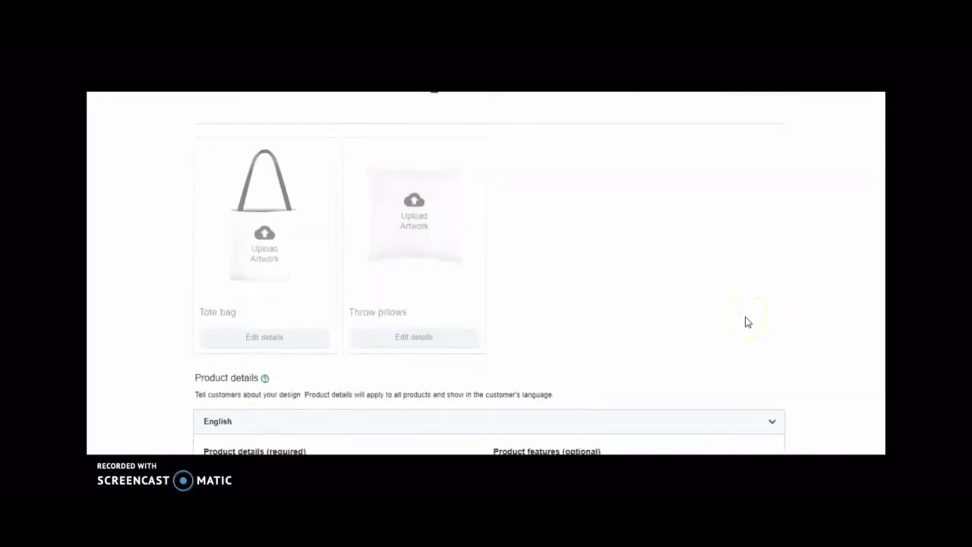
left_click(410, 335)
type("Halloween")
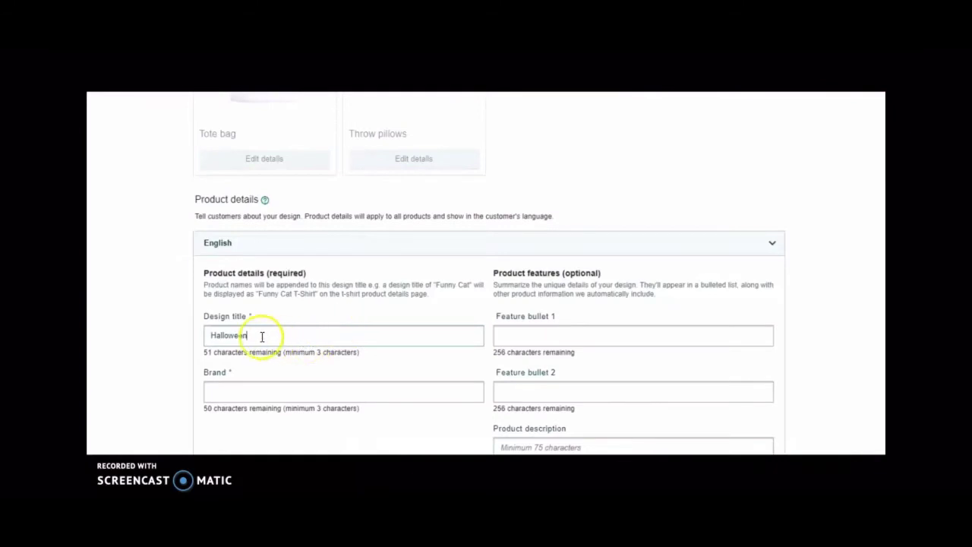
left_click(236, 335)
double_click(207, 336)
type("O")
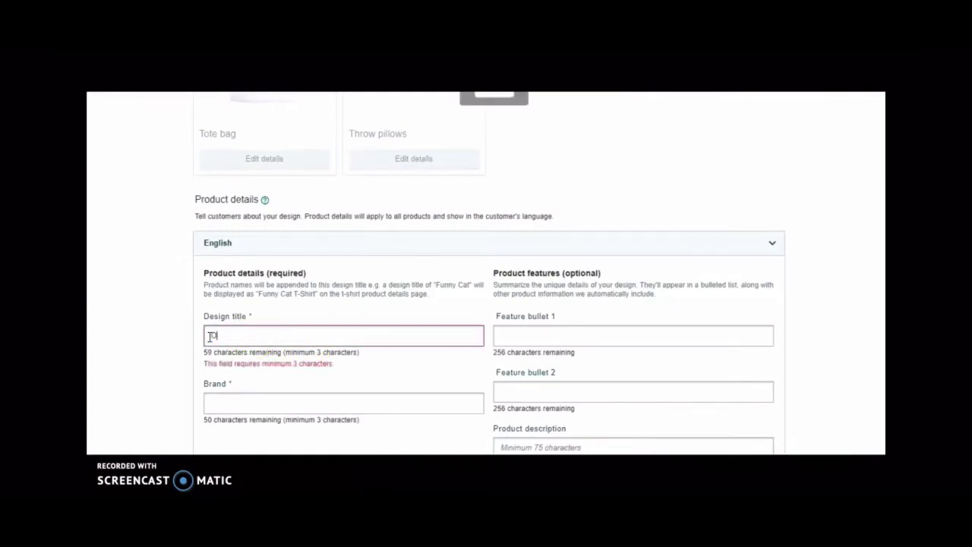
type("range,")
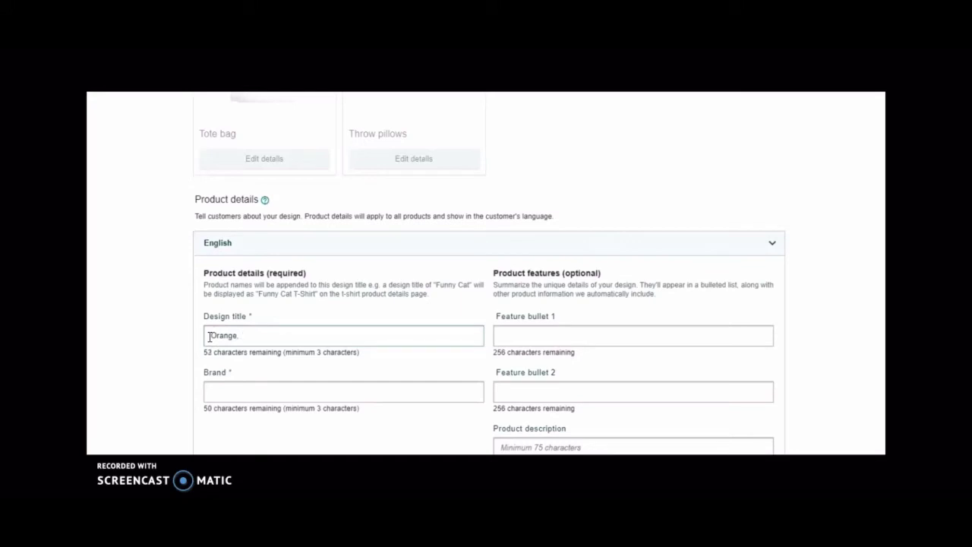
key("BackSpace")
key("BackSpace")
key("BackSpace")
key("BackSpace")
key("BackSpace")
key("BackSpace")
key("BackSpace")
type("Spooky ")
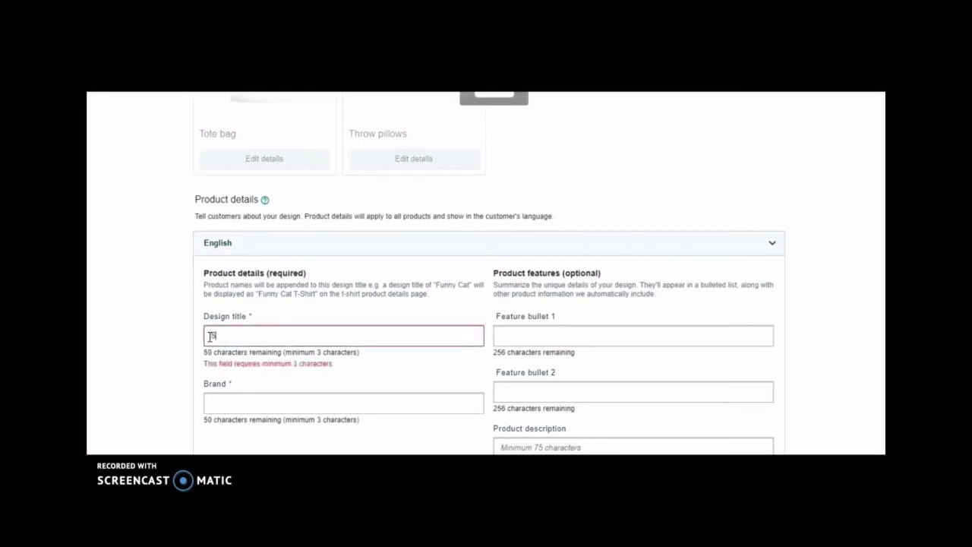
type("Halloween Phone Patt")
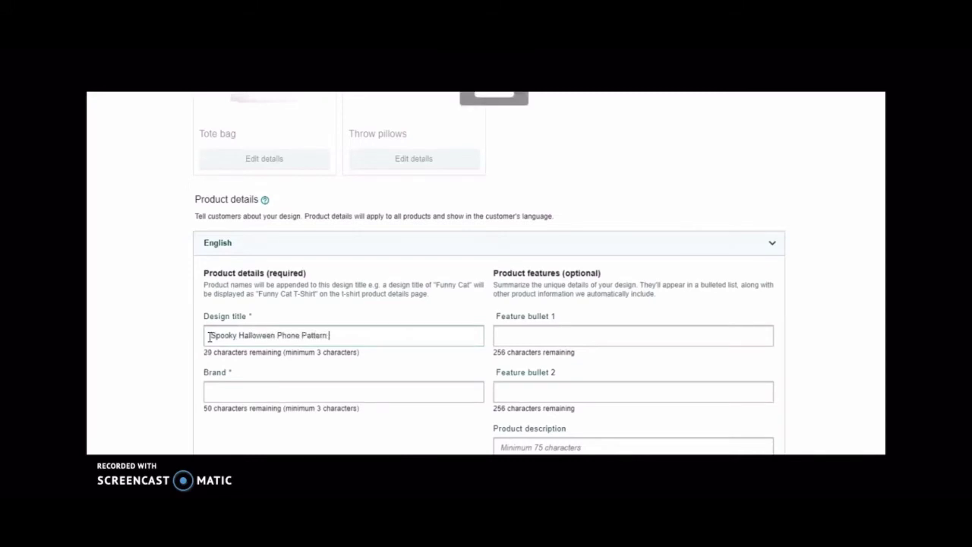
type("ern")
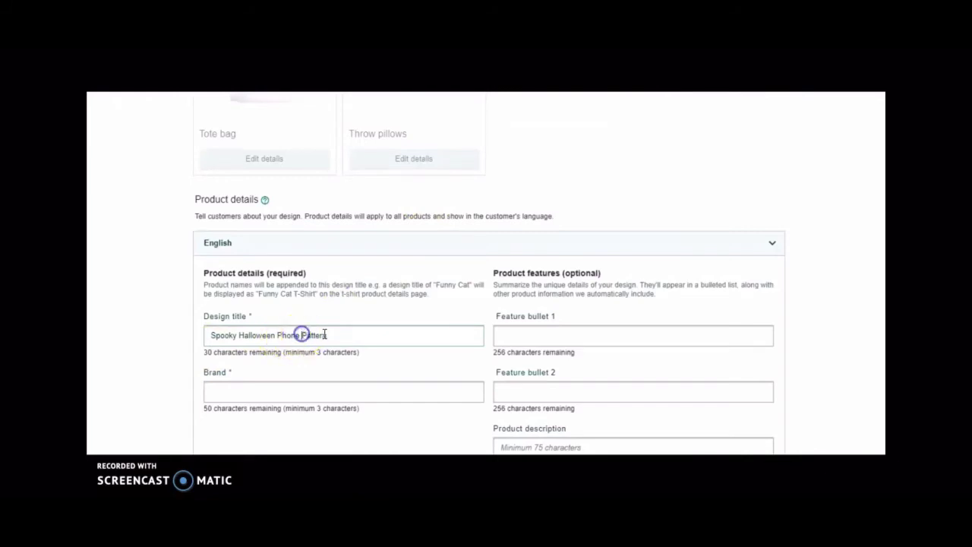
Step: Enter the brand name 'Spooky Halloween Designs'
left_click(350, 335)
left_click(342, 390)
type("Spooky")
key("BackSpace")
key("BackSpace")
key("BackSpace")
key("BackSpace")
key("BackSpace")
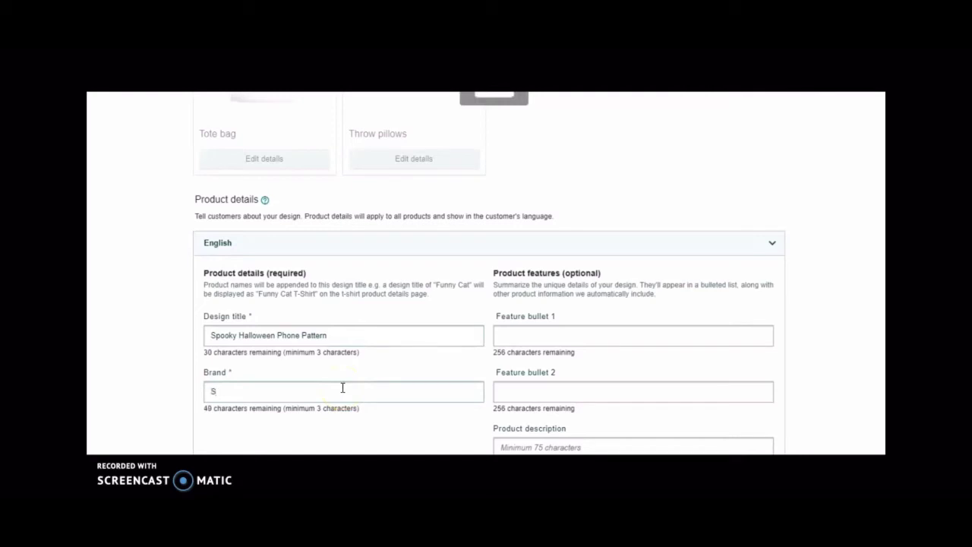
type("pooky")
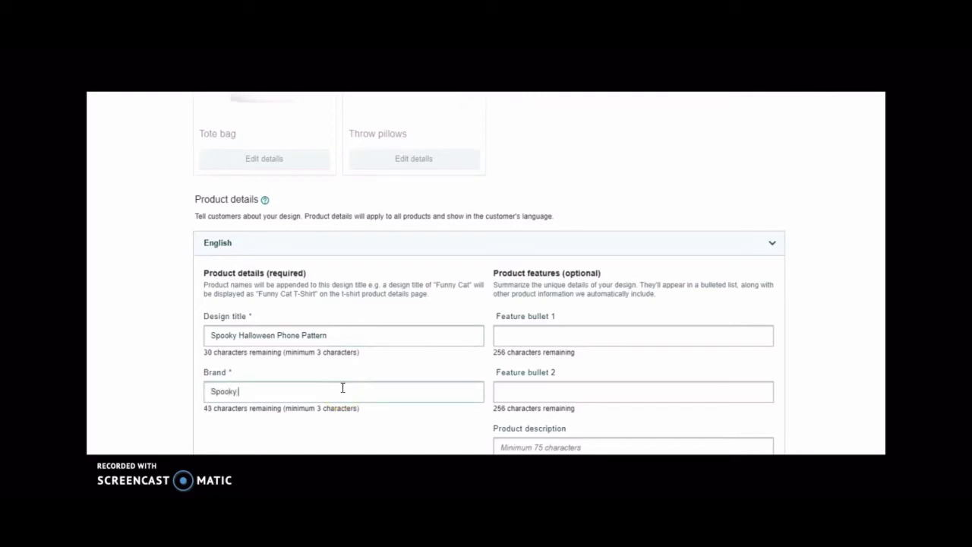
type(" Halloween ")
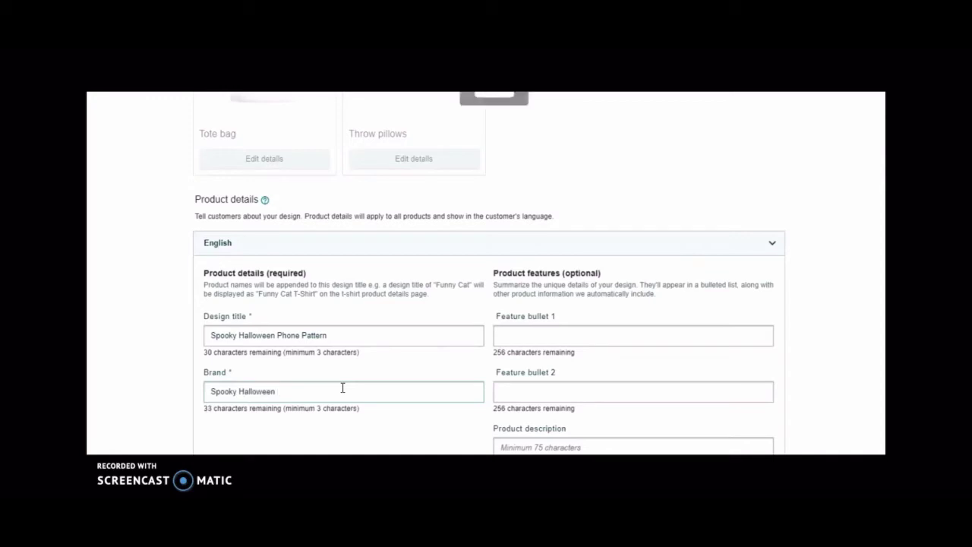
type("Designs")
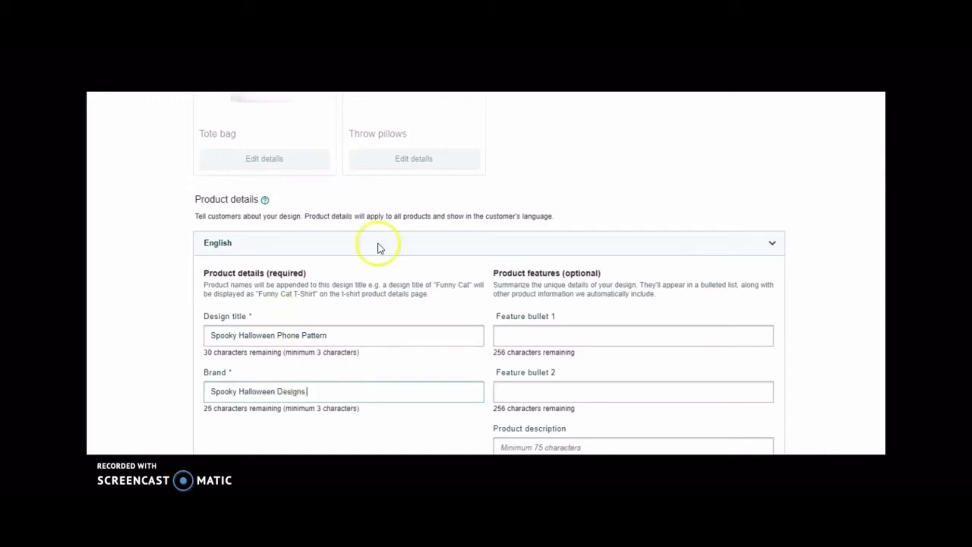
Step: Make feature bullet 2 read 'One Of A Kind Halloween design'
left_click(509, 332)
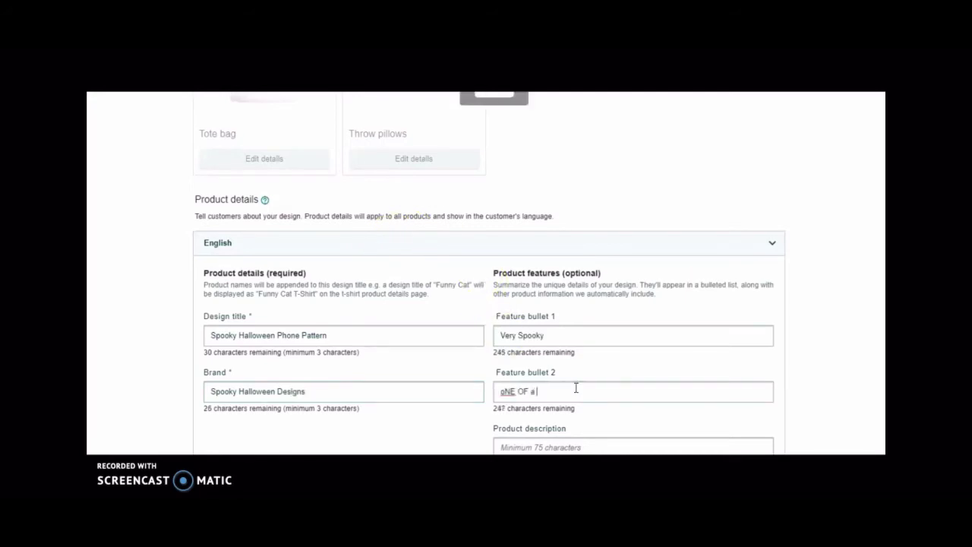
key("BackSpace")
key("BackSpace")
key("BackSpace")
key("BackSpace")
key("BackSpace")
key("BackSpace")
key("BackSpace")
key("BackSpace")
key("BackSpace")
type("One Of A Kind Halloween ")
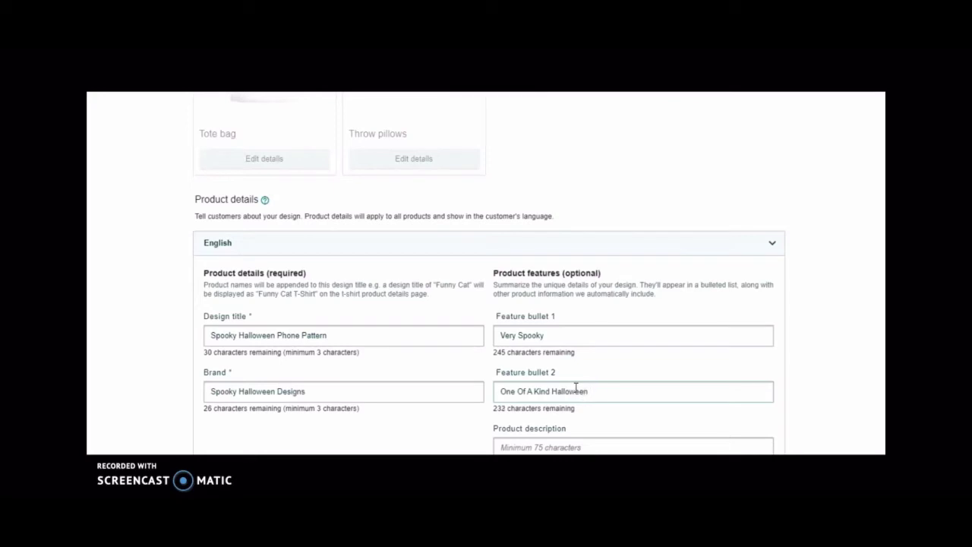
type("Desi")
key("BackSpace")
key("BackSpace")
key("BackSpace")
key("BackSpace")
type("design")
scroll(831, 401, "down", 2)
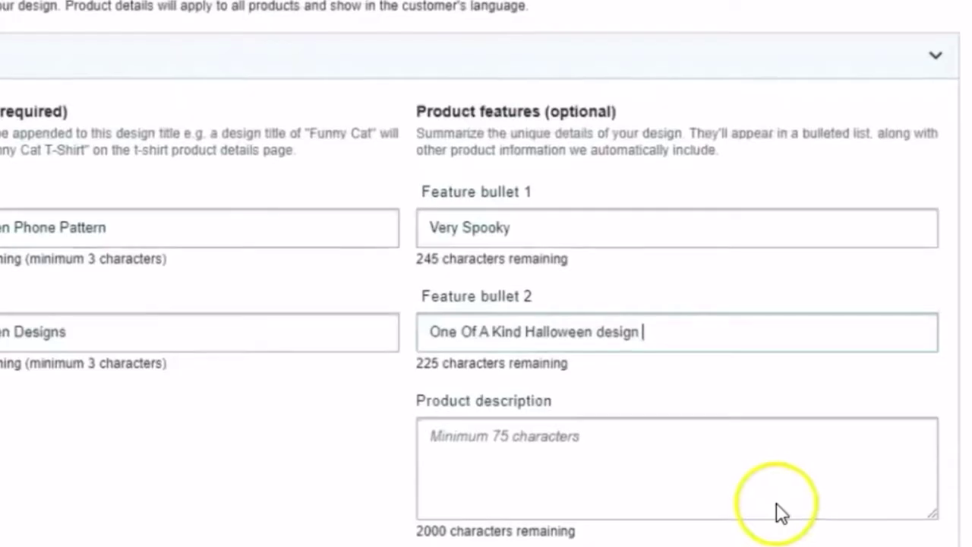
Step: Delete the trailing space after 'design' in bullet 2, then return to the $16.07 case preview
scroll(781, 512, "down", 3)
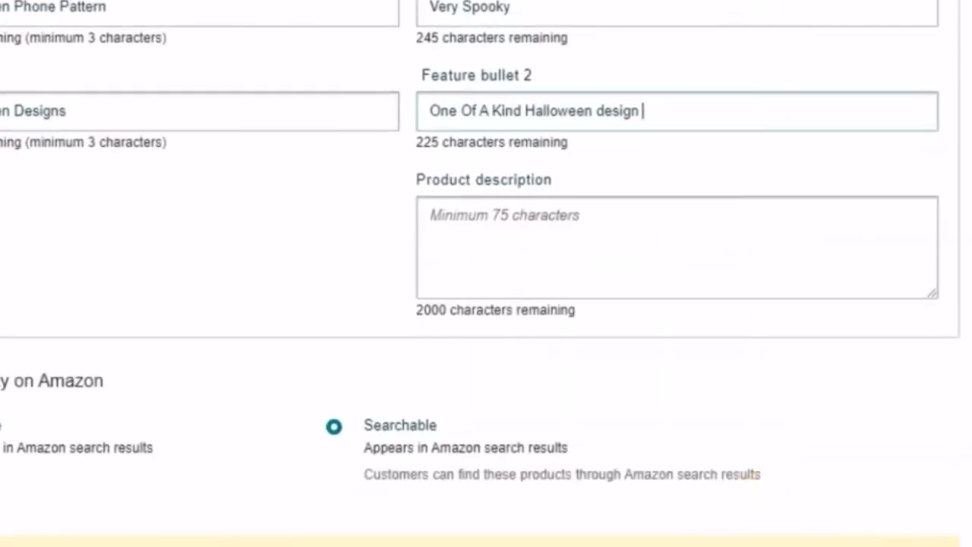
key("BackSpace")
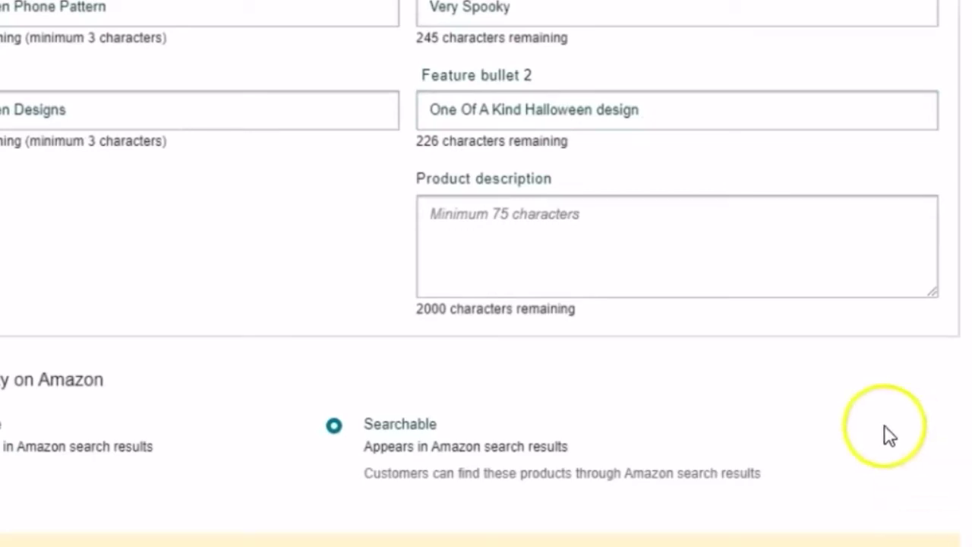
scroll(844, 425, "up", 5)
scroll(722, 332, "up", 10)
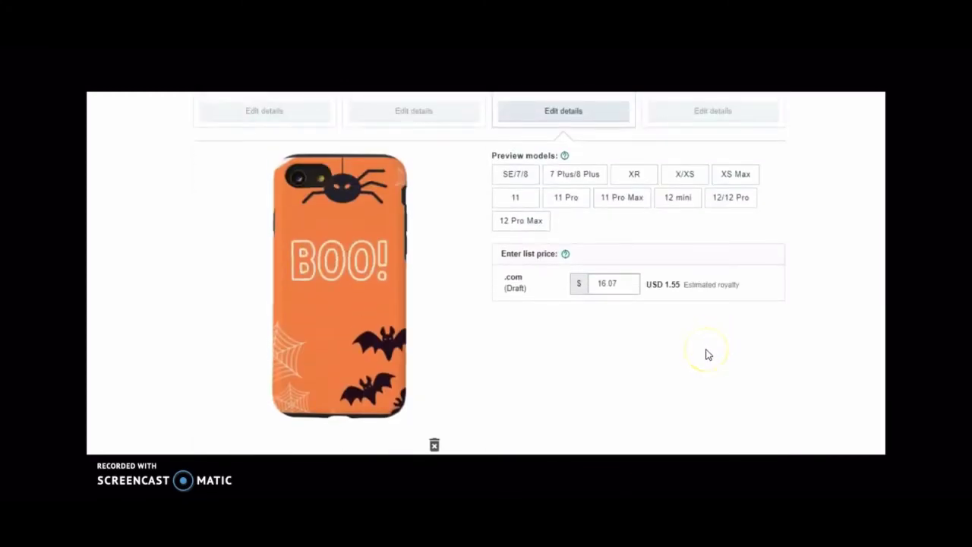
scroll(704, 350, "up", 2)
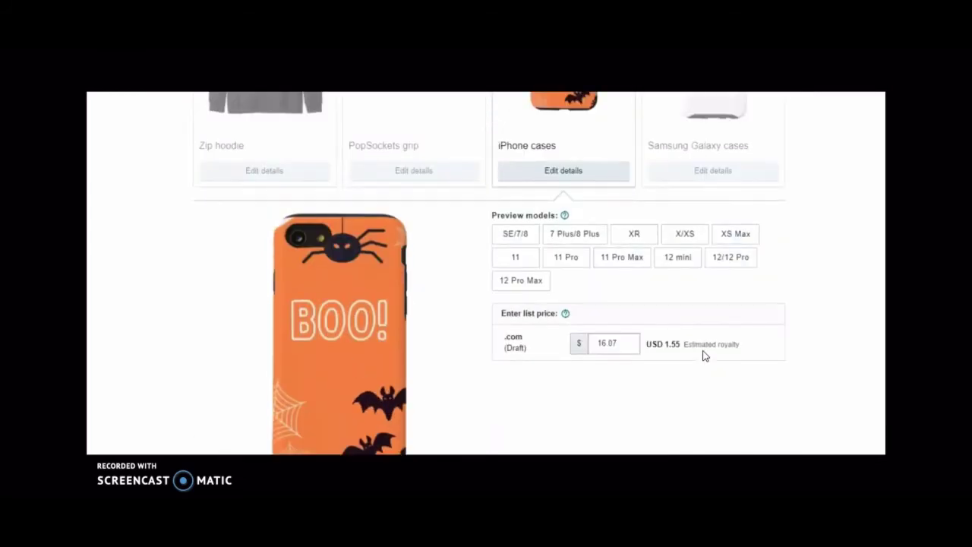
Step: Go back to the Canva Halloween design and scroll to the purple pumpkin-and-ghost pattern on Page 2
left_click(163, 98)
scroll(704, 324, "down", 6)
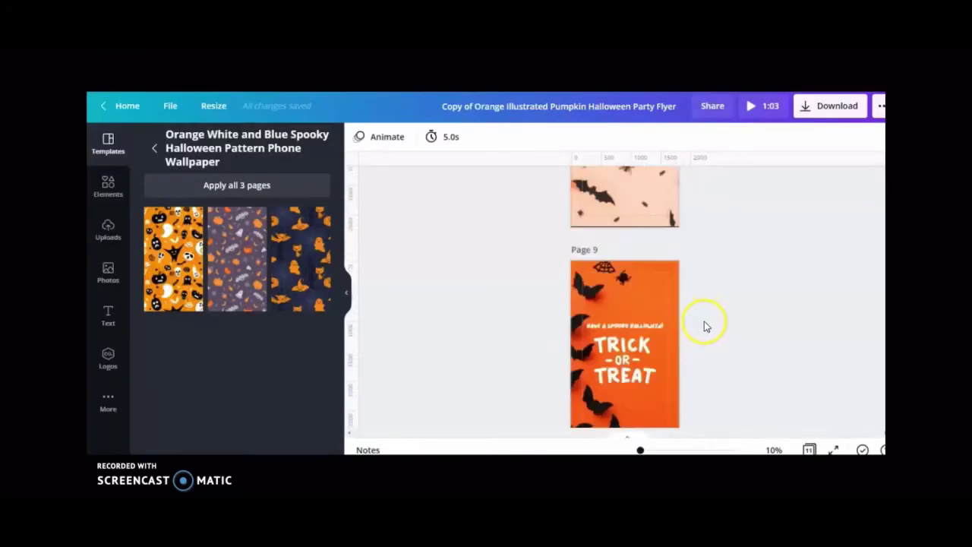
scroll(704, 324, "up", 2)
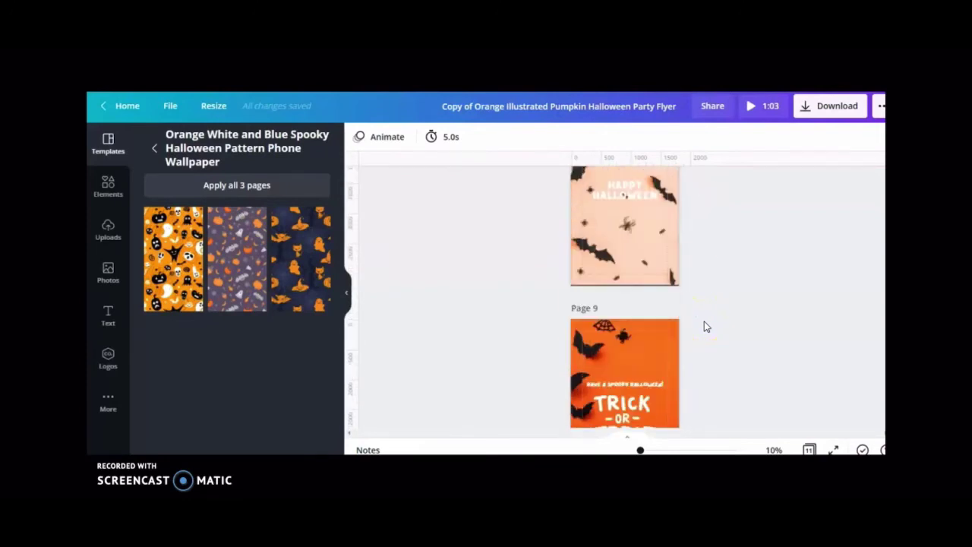
scroll(704, 321, "up", 3)
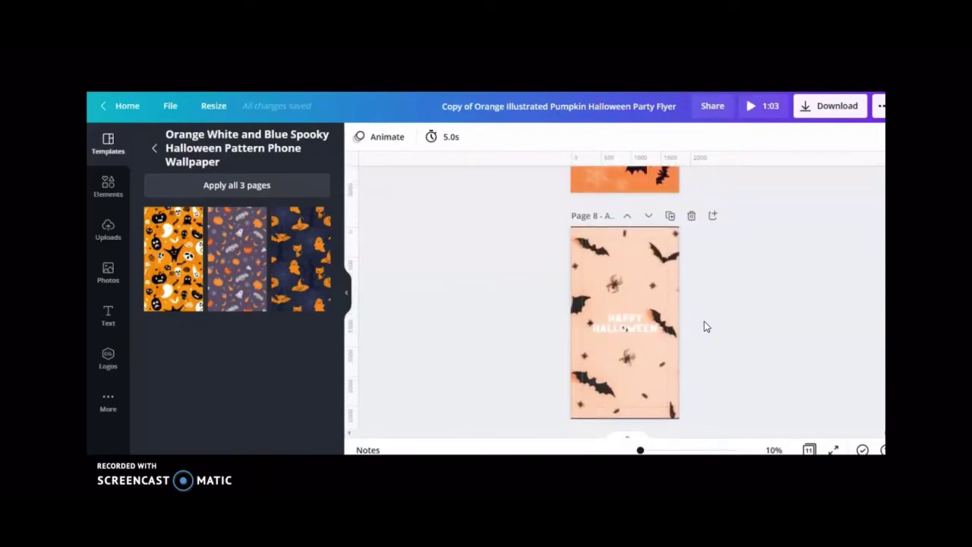
scroll(706, 329, "down", 5)
scroll(706, 330, "down", 2)
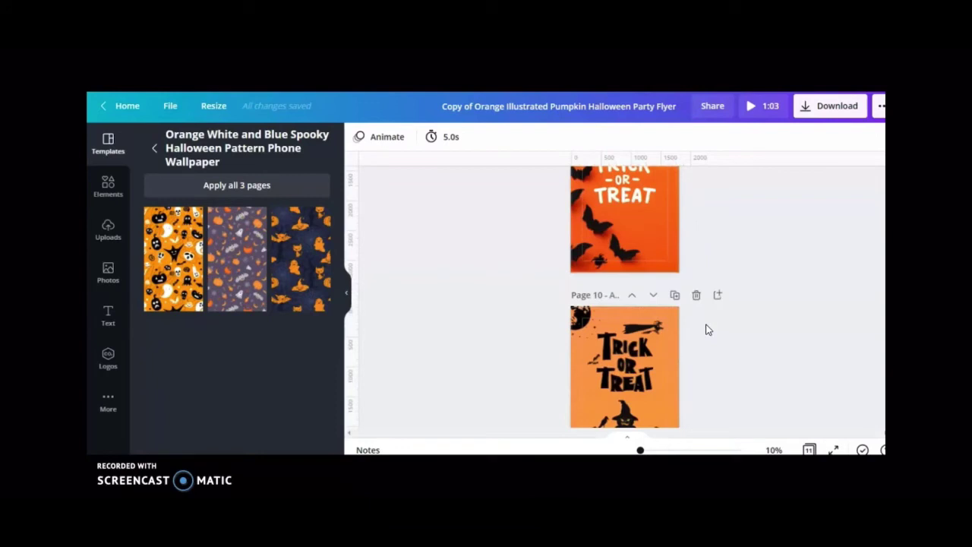
scroll(707, 330, "down", 2)
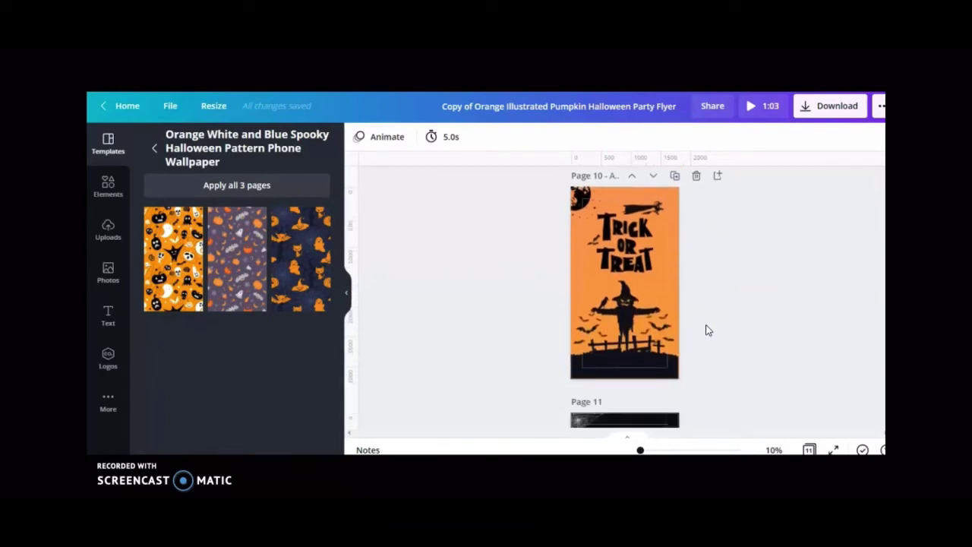
scroll(706, 330, "up", 4)
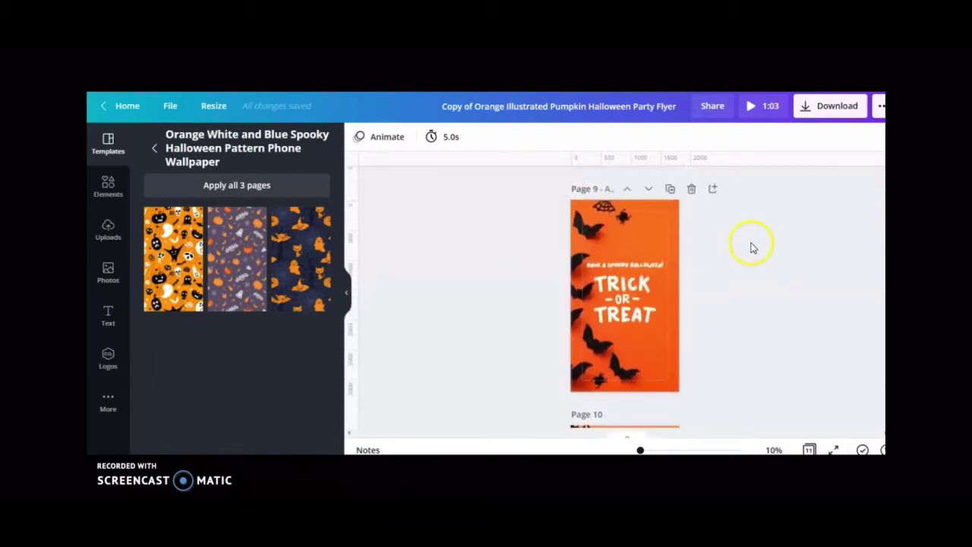
scroll(765, 254, "up", 4)
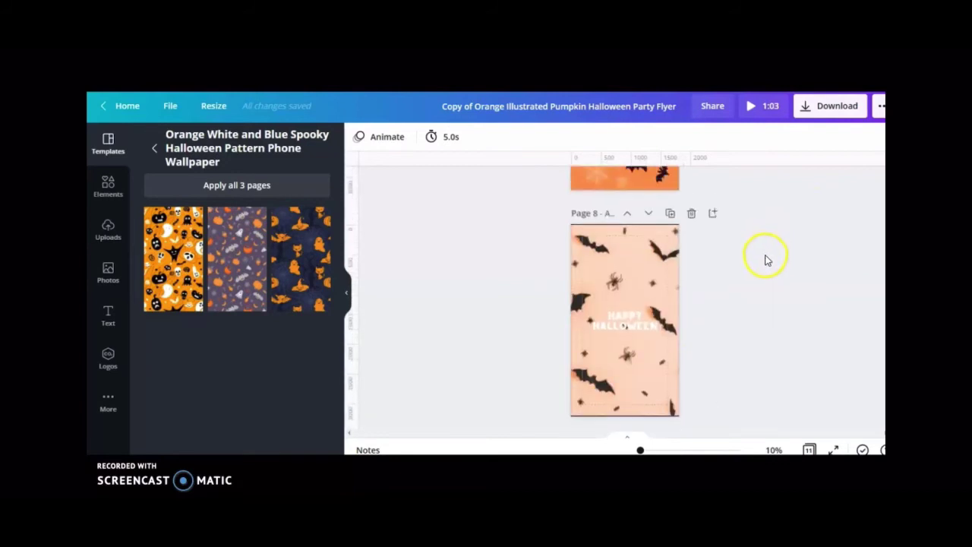
scroll(766, 260, "up", 12)
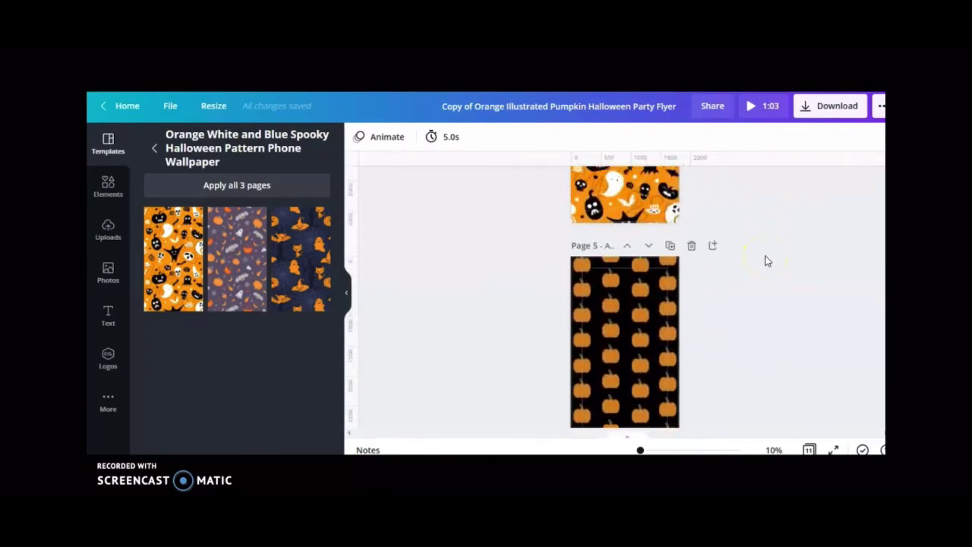
scroll(767, 261, "up", 6)
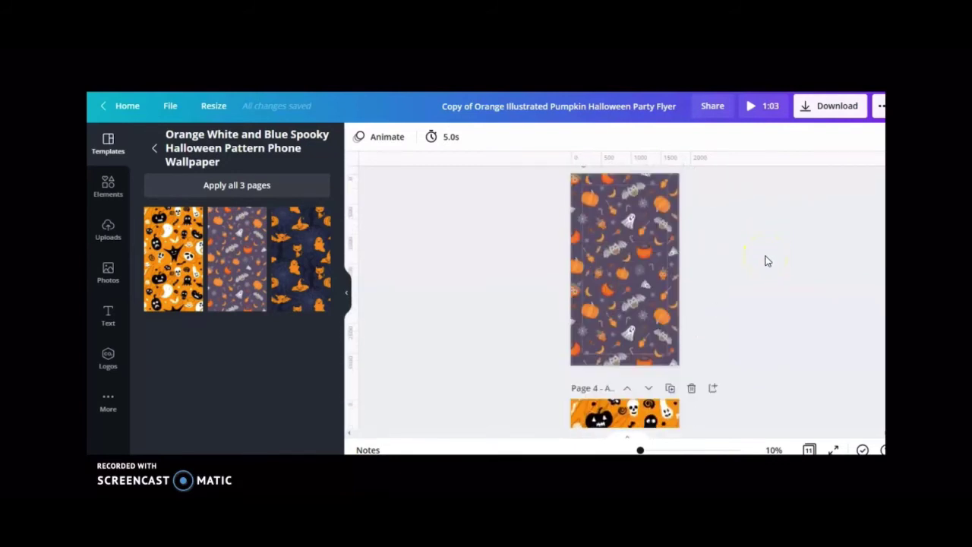
scroll(767, 260, "up", 5)
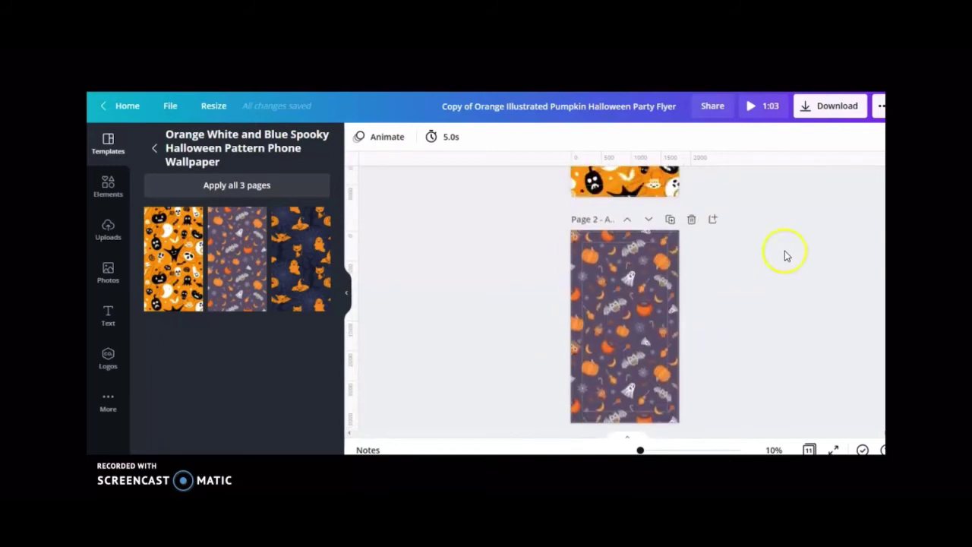
Step: Download just Page 2, the purple pattern, as a 1800 × 3200 px PNG
left_click(855, 114)
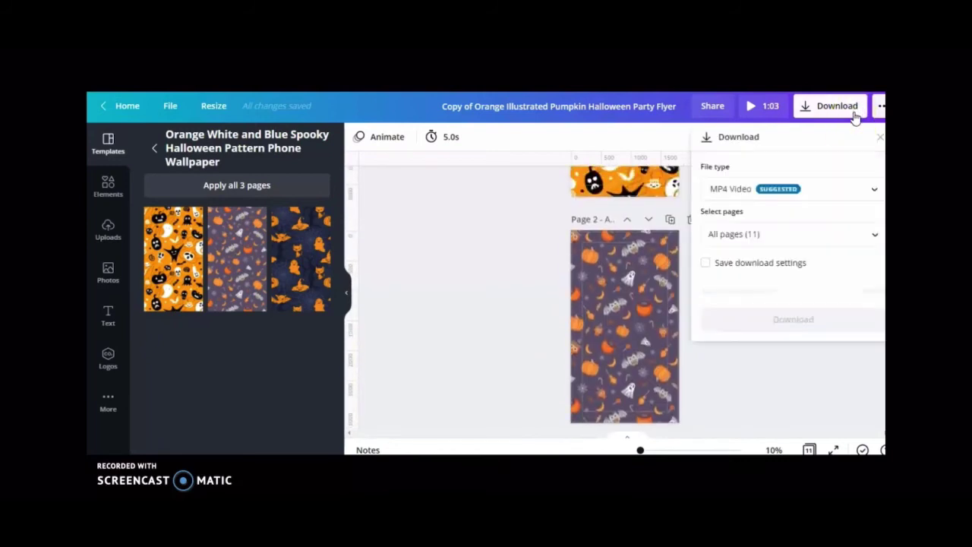
left_click(867, 190)
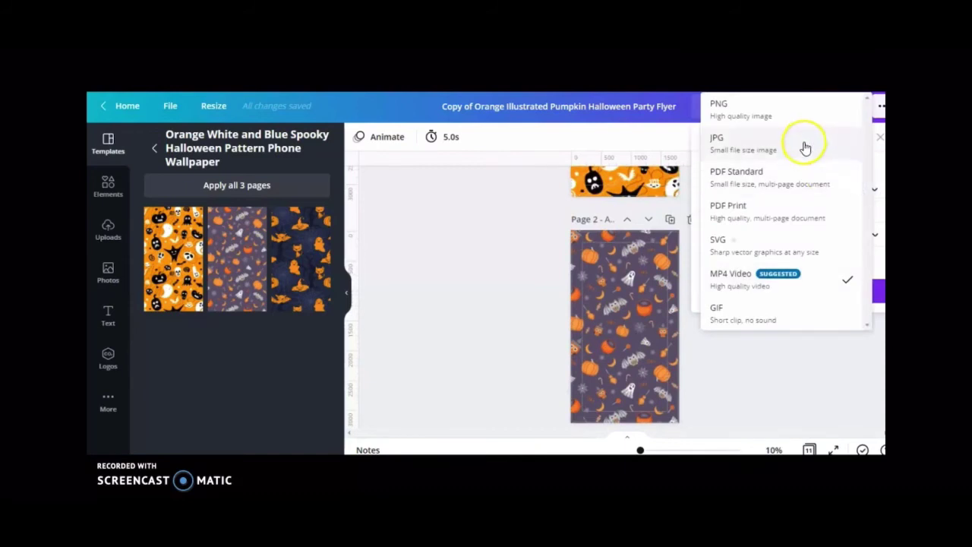
left_click(805, 111)
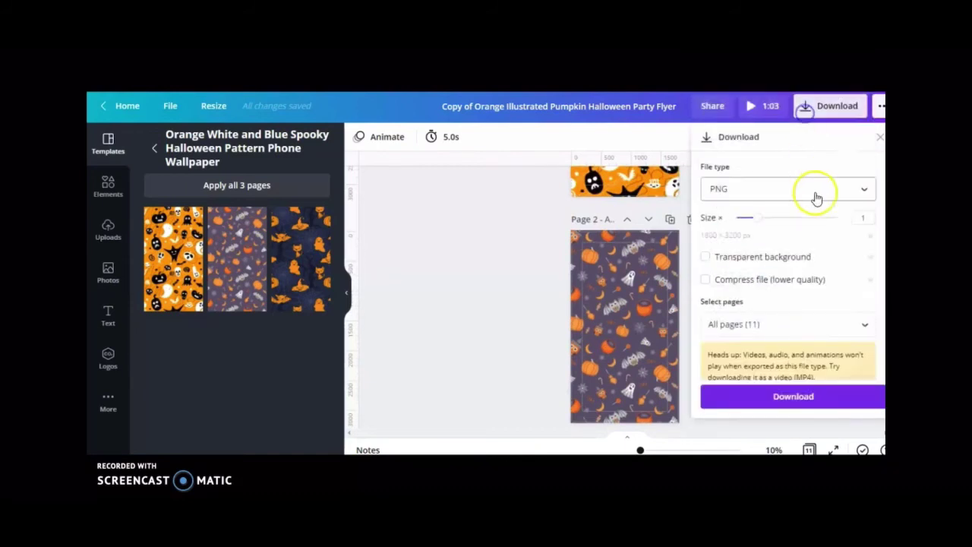
left_click(861, 324)
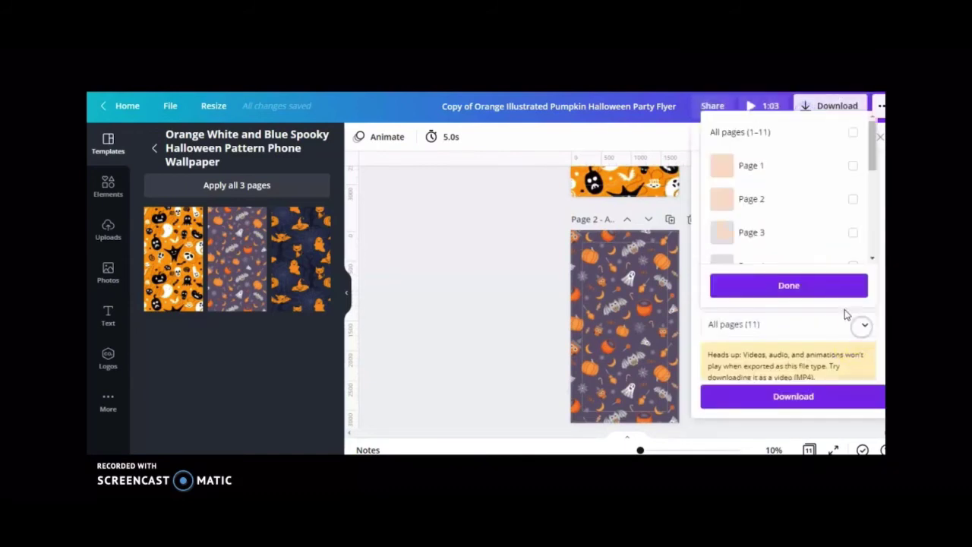
left_click(853, 199)
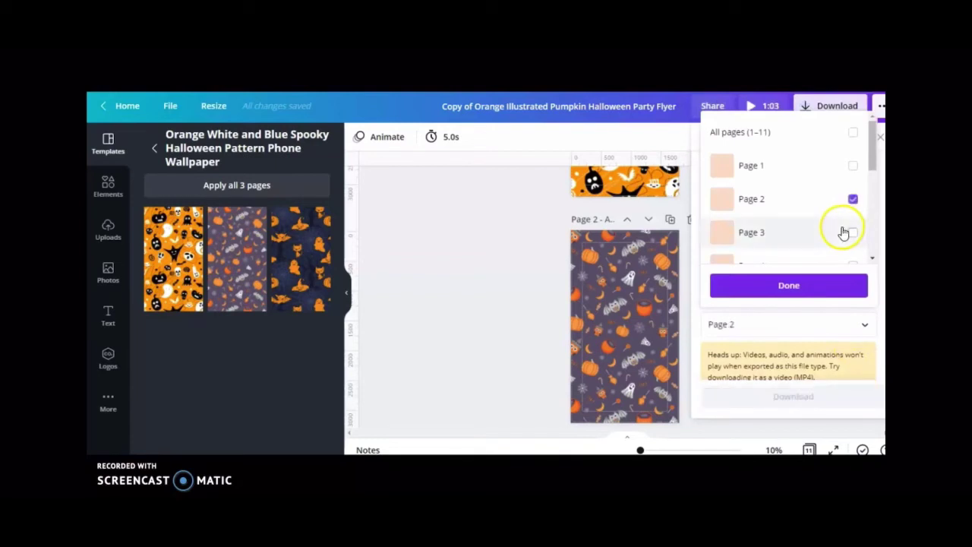
left_click(824, 283)
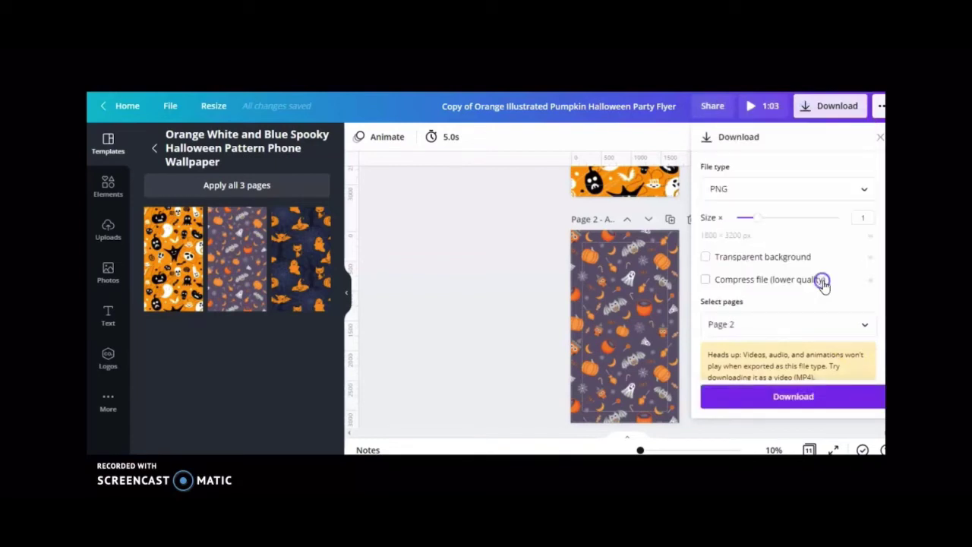
left_click(797, 403)
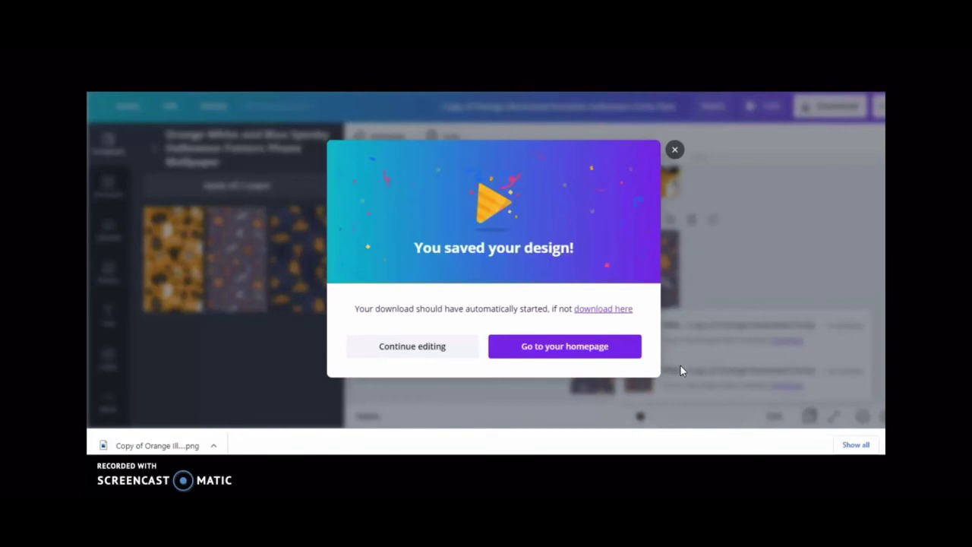
Step: Start a new product set to publish only as iPhone cases
left_click(674, 148)
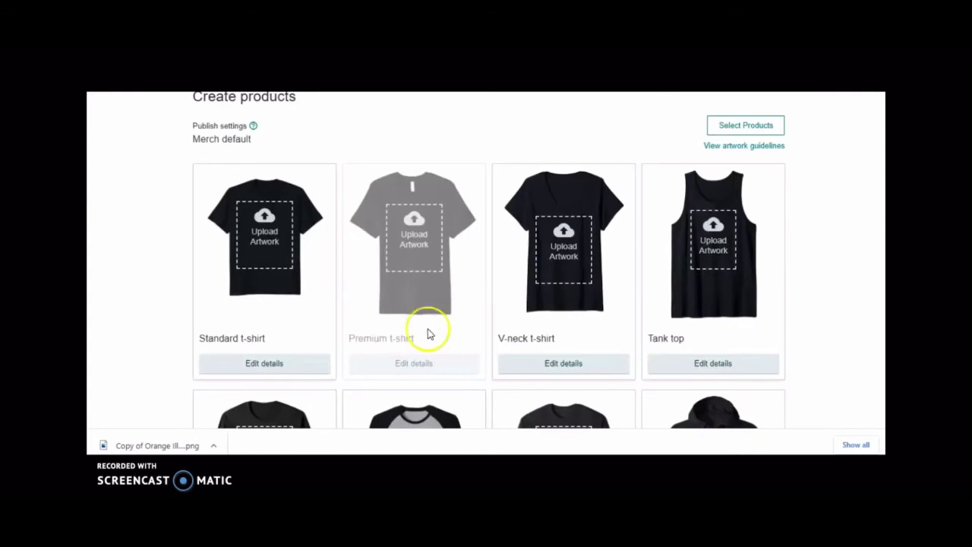
left_click(738, 130)
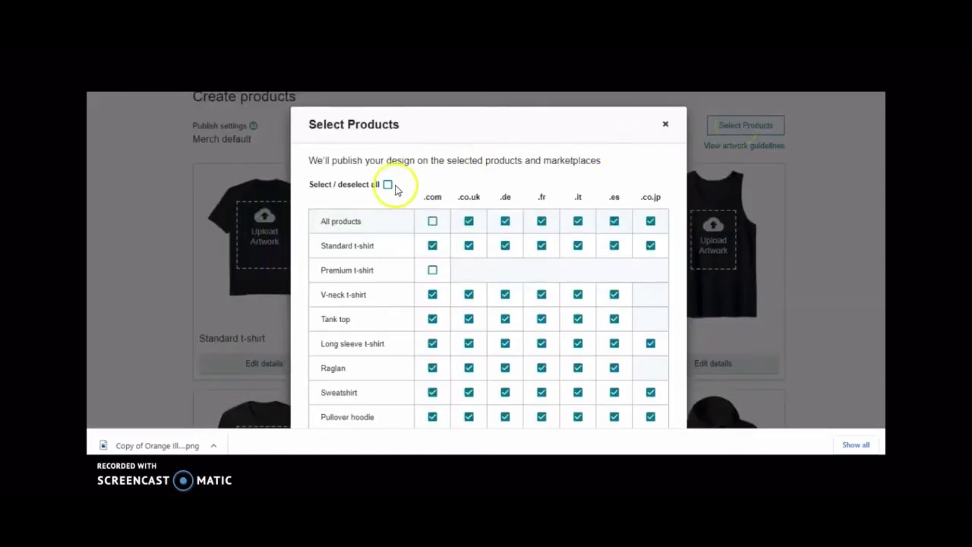
left_click(387, 185)
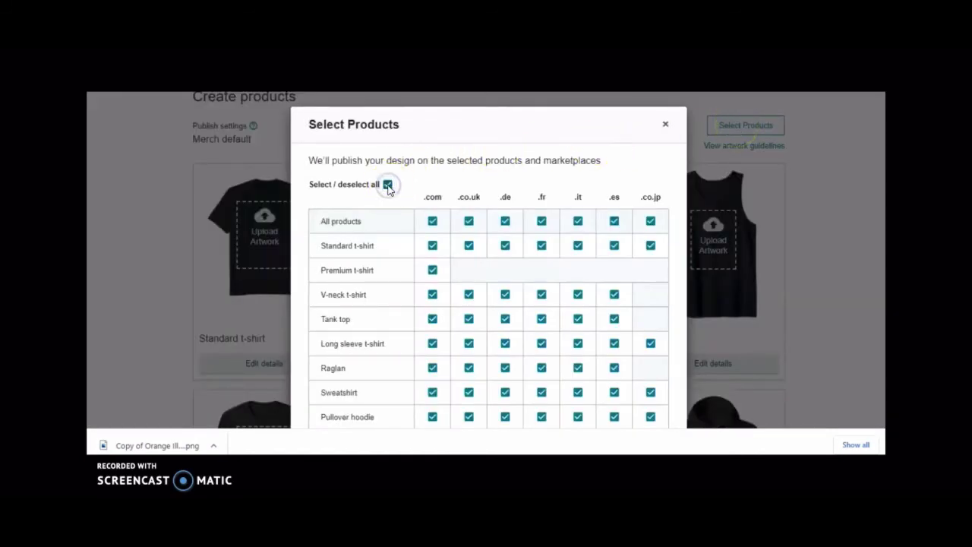
left_click(388, 184)
scroll(506, 228, "down", 3)
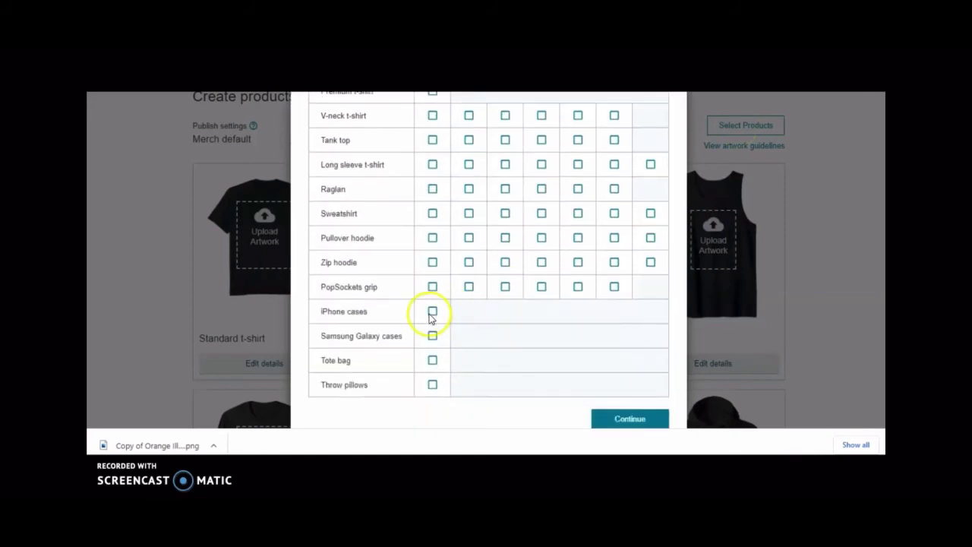
left_click(642, 420)
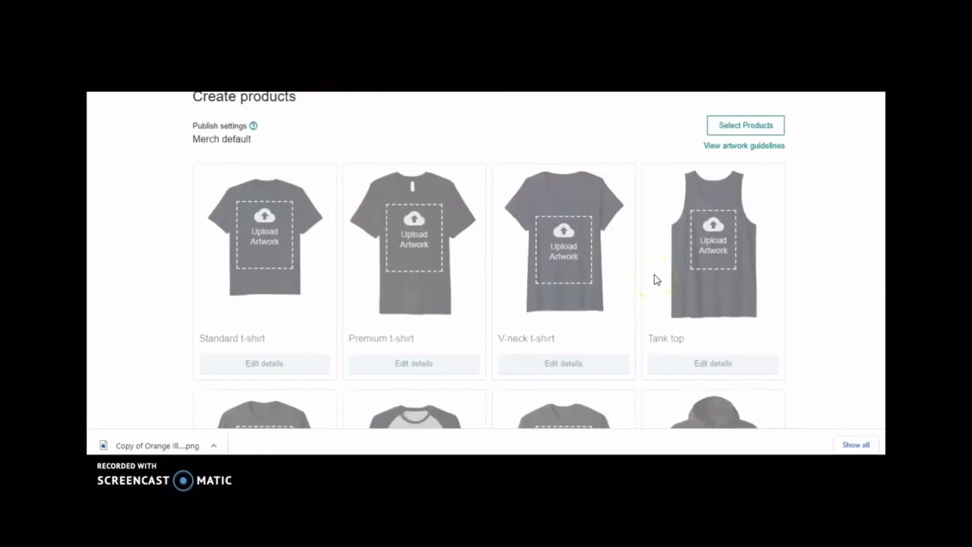
Step: Open the iPhone case details, showing the empty 1800 × 3200 artwork slot at $17.99
scroll(656, 280, "down", 5)
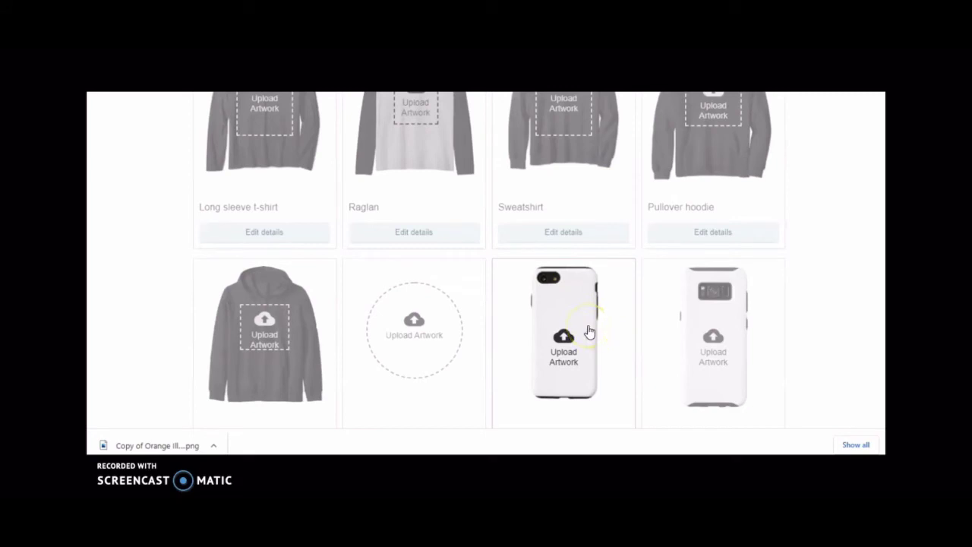
scroll(590, 328, "down", 1)
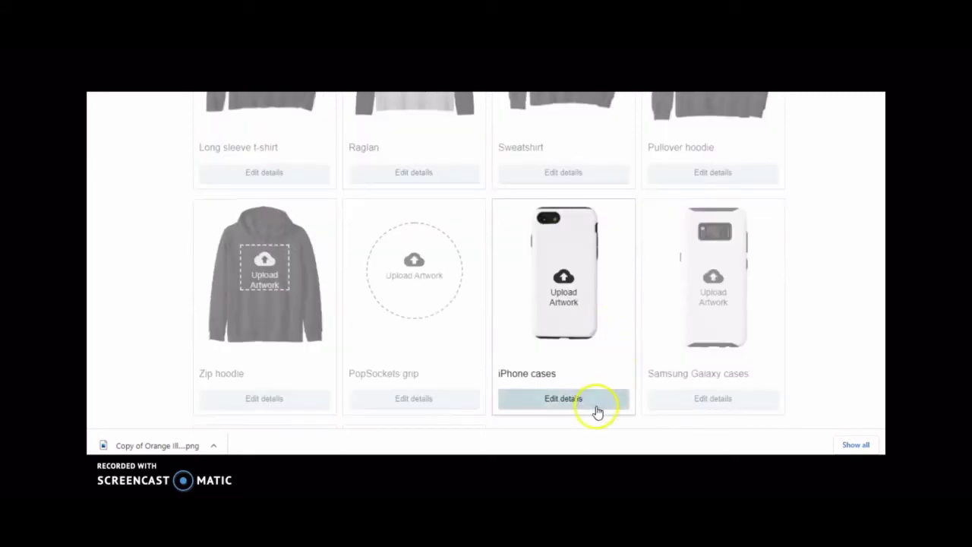
left_click(599, 402)
Step: Upload the downloaded purple Halloween pattern PNG onto the iPhone case, previewed as 12 Pro Max
scroll(701, 311, "down", 5)
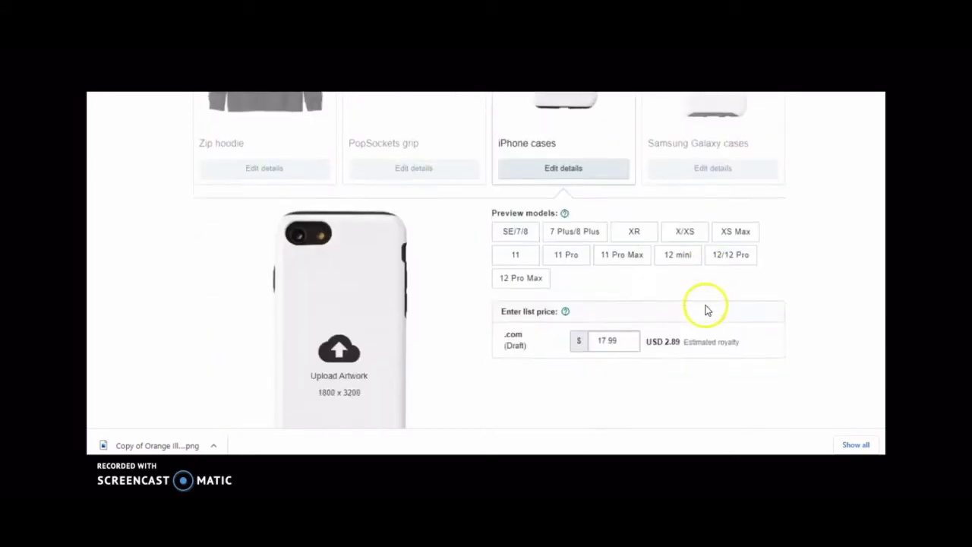
scroll(705, 311, "up", 3)
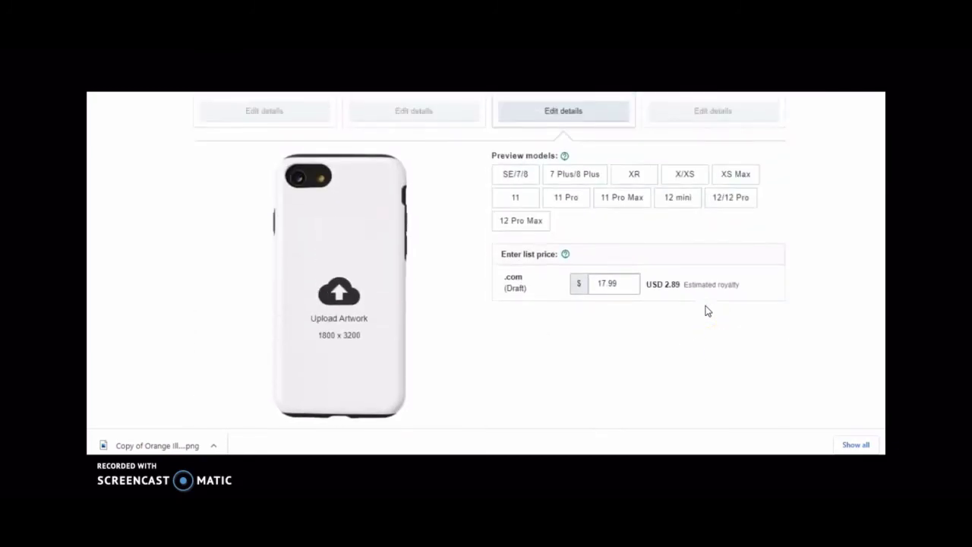
left_click(733, 197)
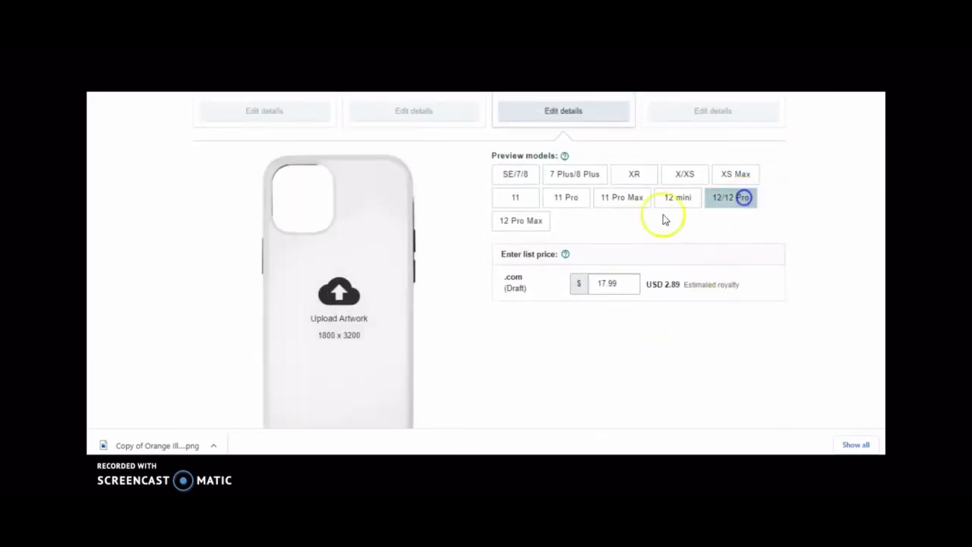
left_click(523, 228)
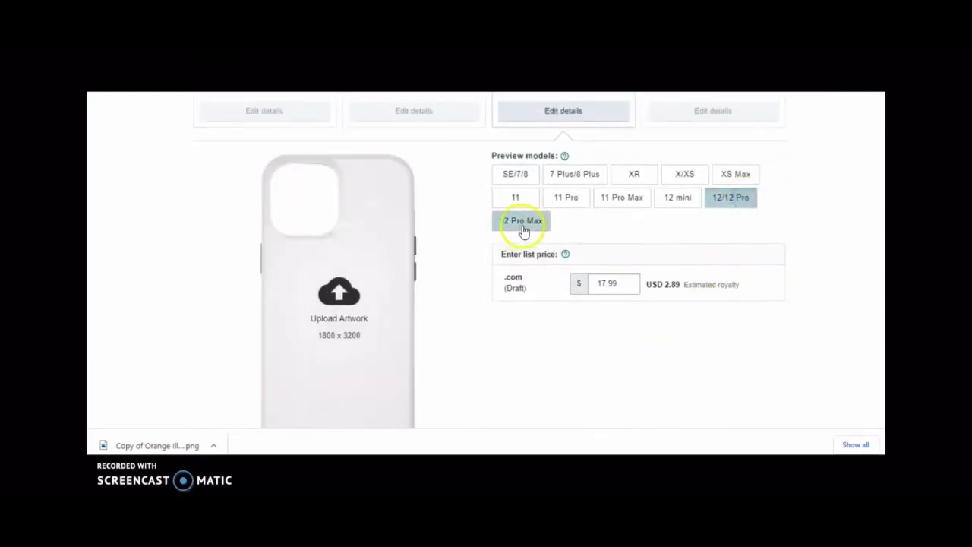
left_click(169, 446)
left_click_drag(169, 446, 314, 362)
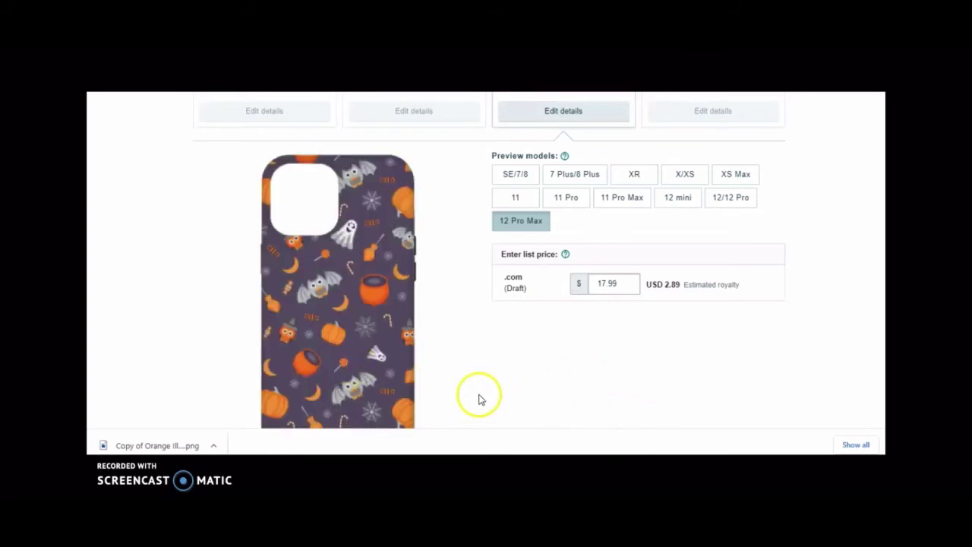
scroll(666, 356, "down", 1)
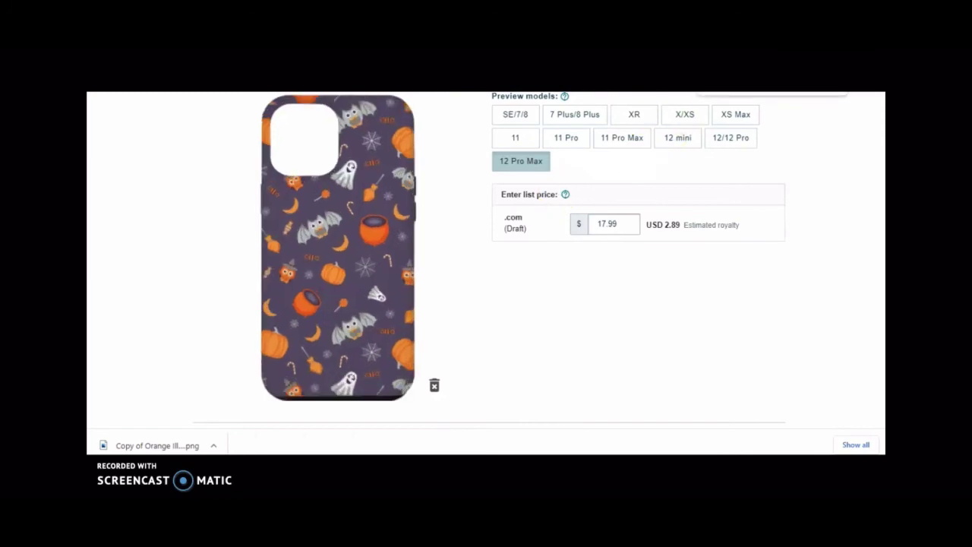
key("ctrl+Tab")
scroll(737, 282, "down", 5)
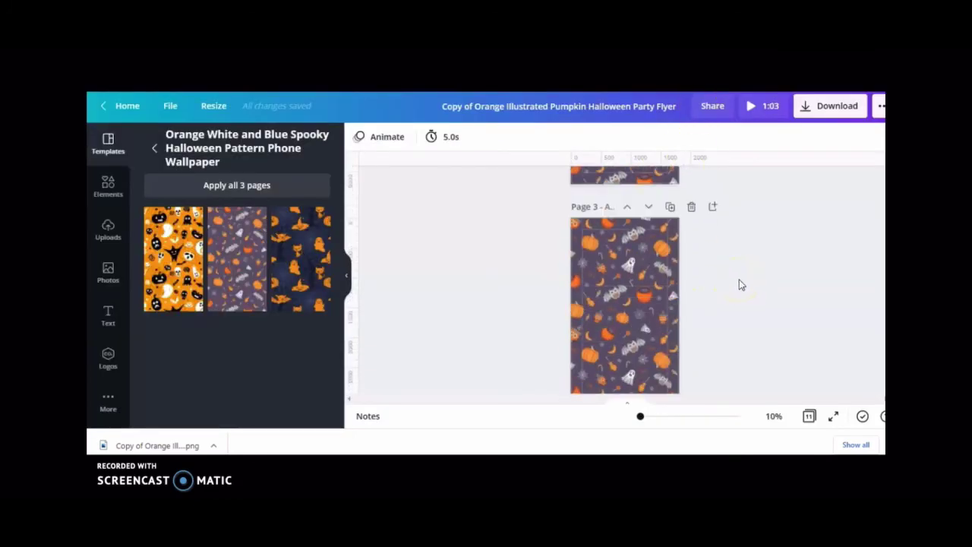
scroll(739, 280, "up", 1)
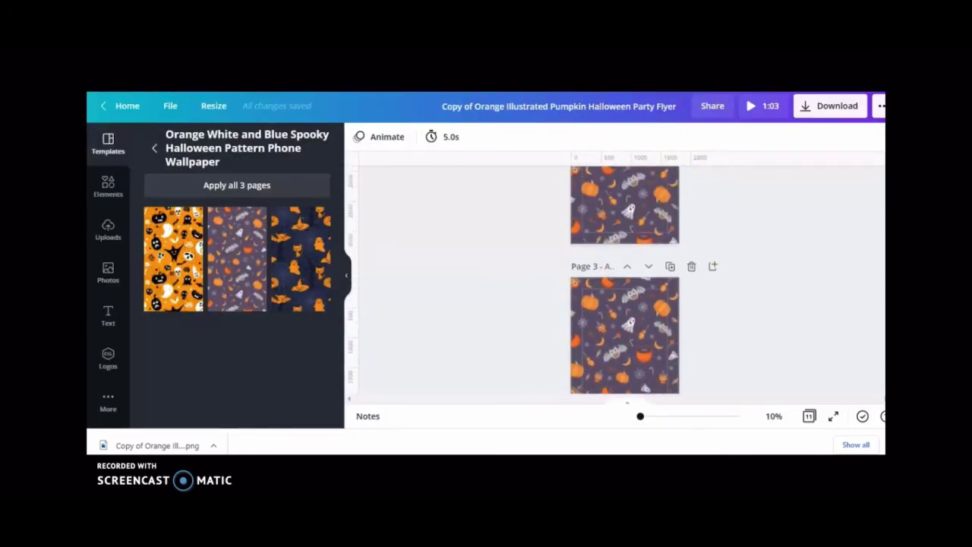
key("ctrl+shift+Tab")
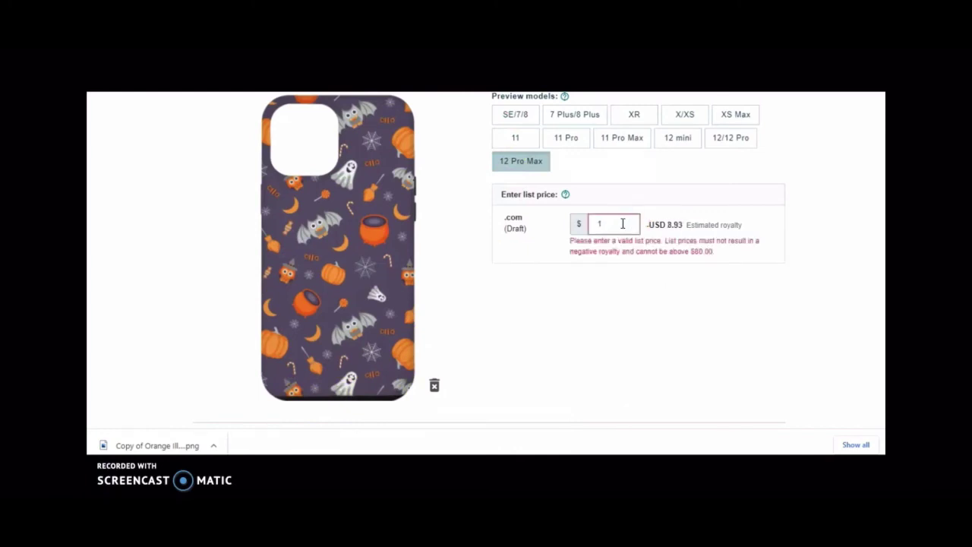
Step: Set the iPhone case list price to $21.97 and preview it on 12/12 Pro and 12 Pro Max
type("21.97")
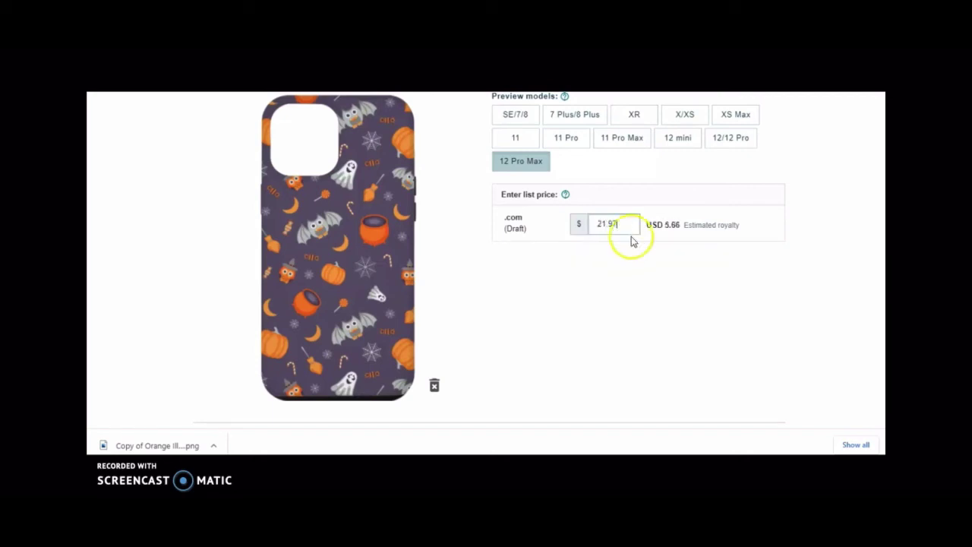
scroll(714, 341, "up", 1)
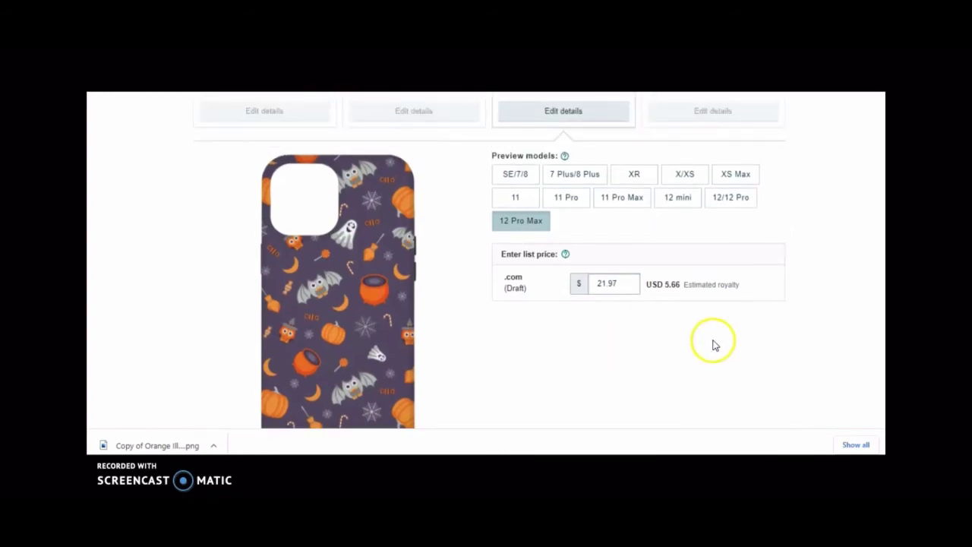
left_click(751, 205)
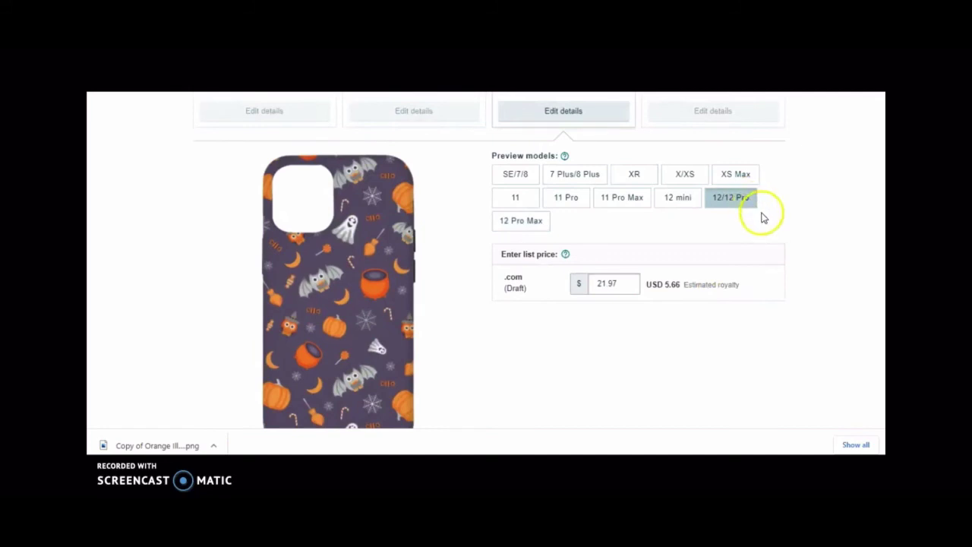
scroll(764, 217, "down", 1)
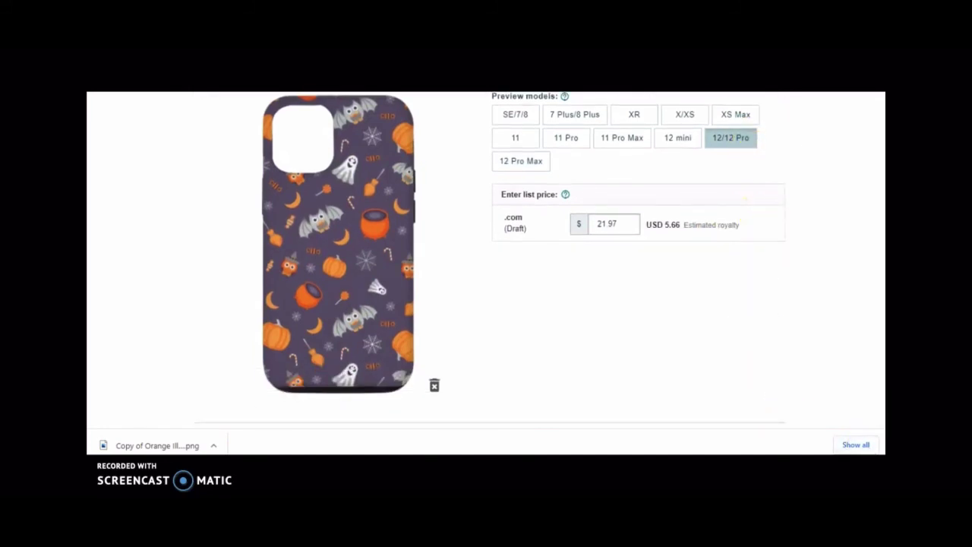
scroll(730, 315, "up", 1)
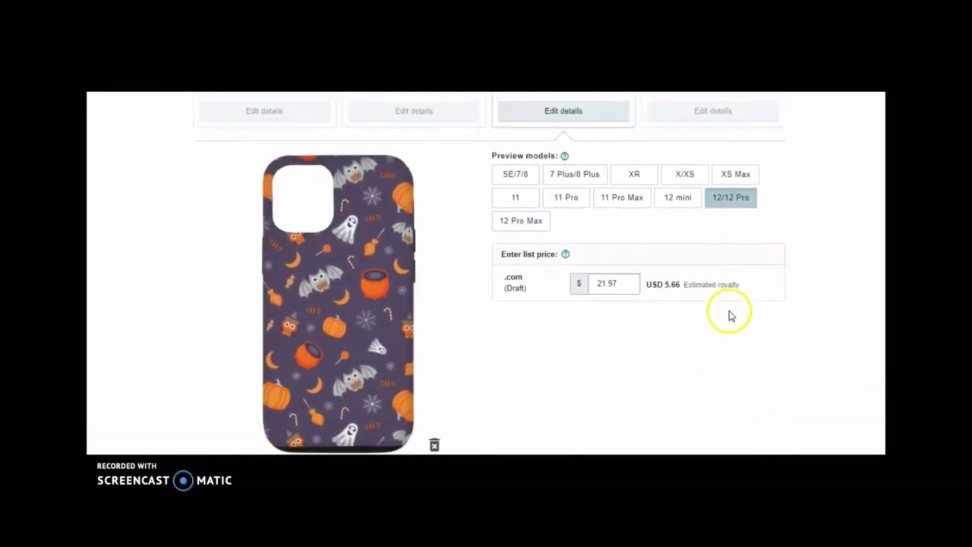
left_click(534, 221)
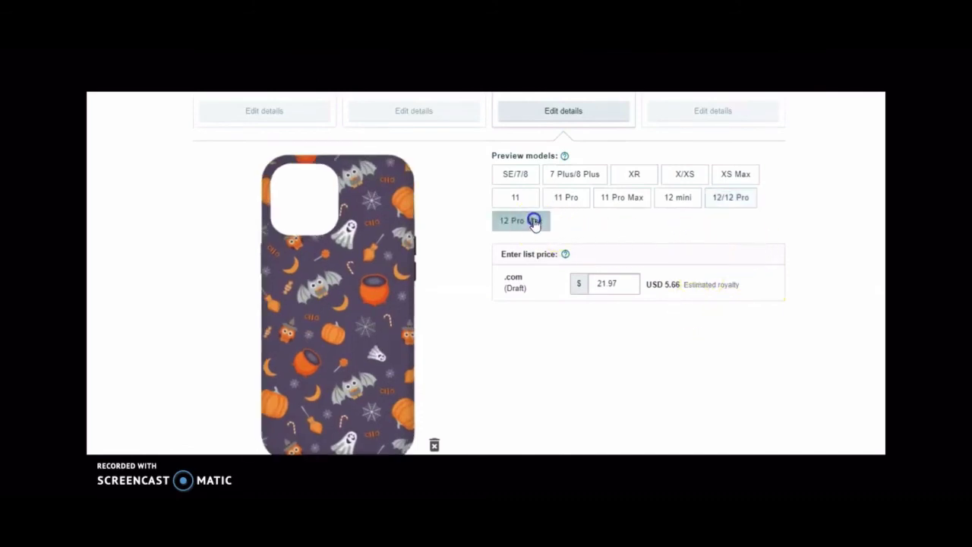
Step: Check the purple pattern on 12 mini, 11 series, SE/7/8, 7 Plus/8 Plus, XR, X/XS and XS Max
left_click(747, 199)
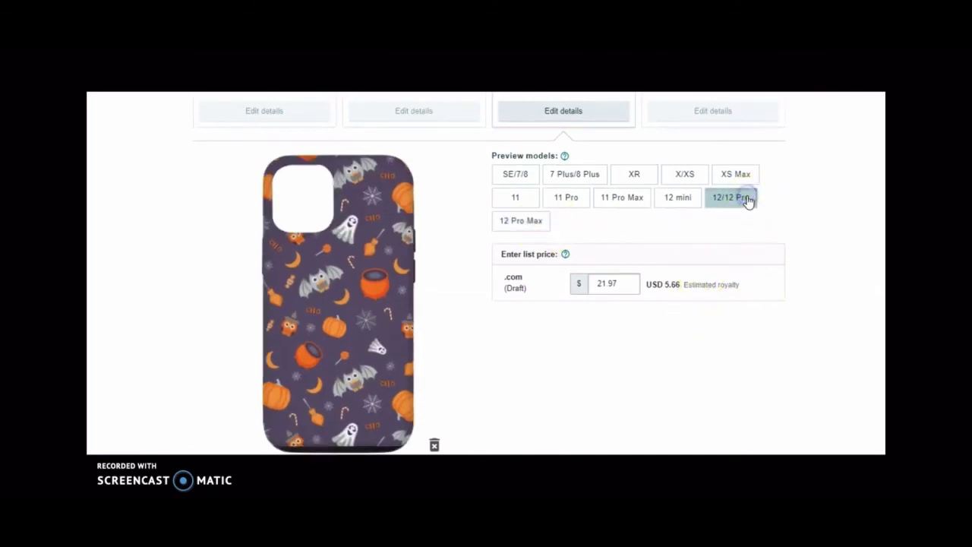
left_click(684, 198)
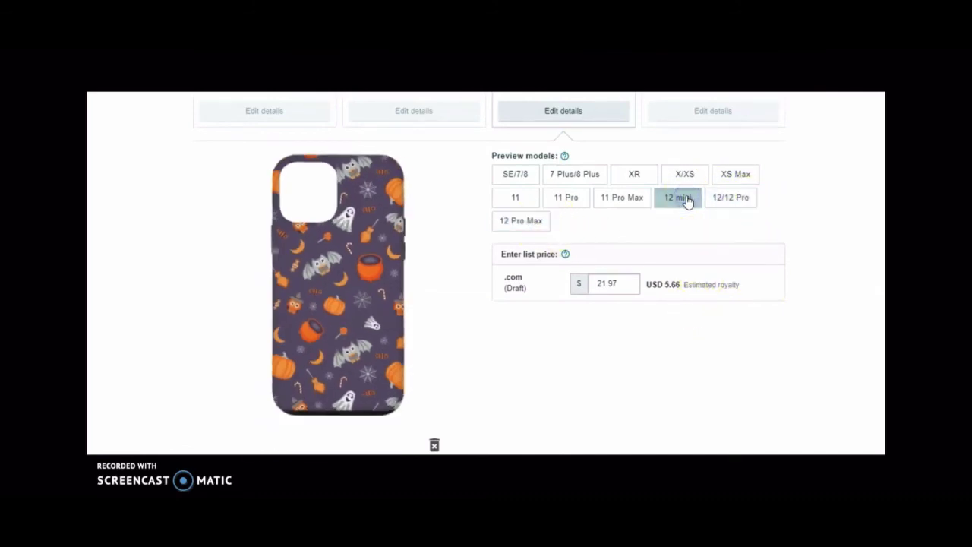
left_click(618, 201)
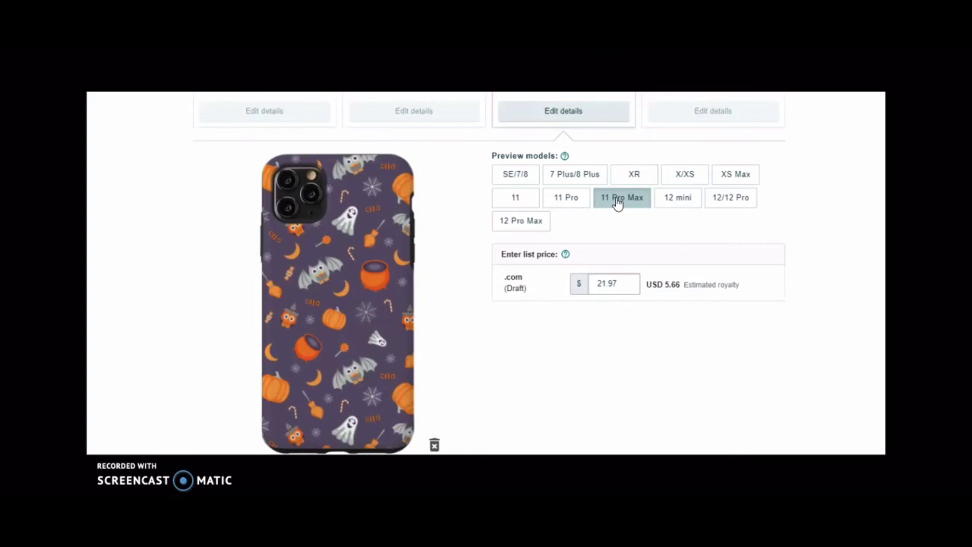
left_click(530, 220)
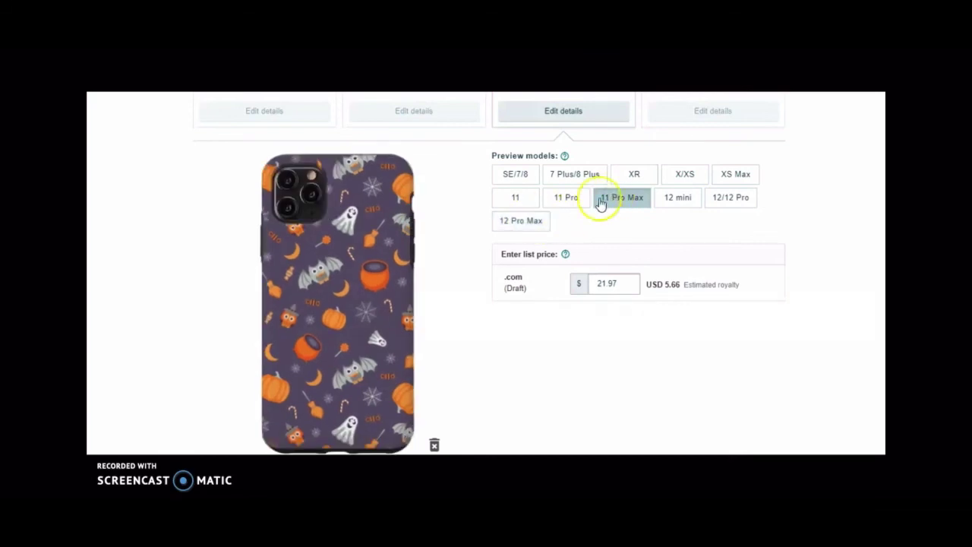
left_click(578, 201)
left_click(522, 199)
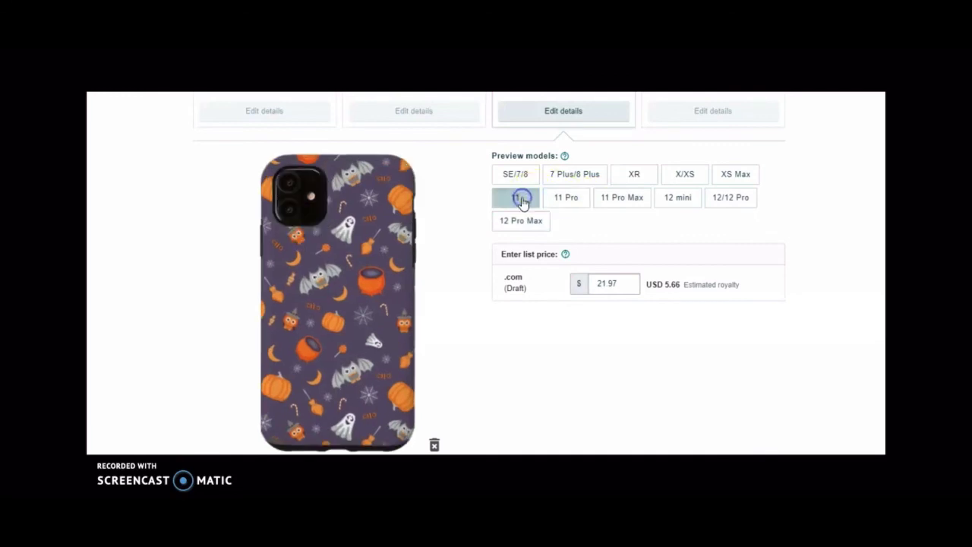
left_click(519, 176)
left_click(587, 171)
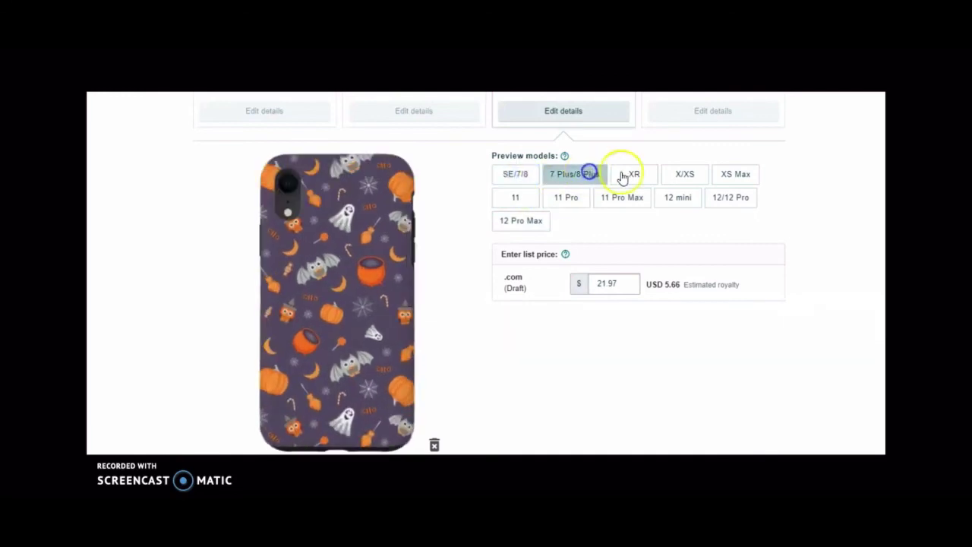
left_click(632, 174)
left_click(705, 179)
left_click(734, 176)
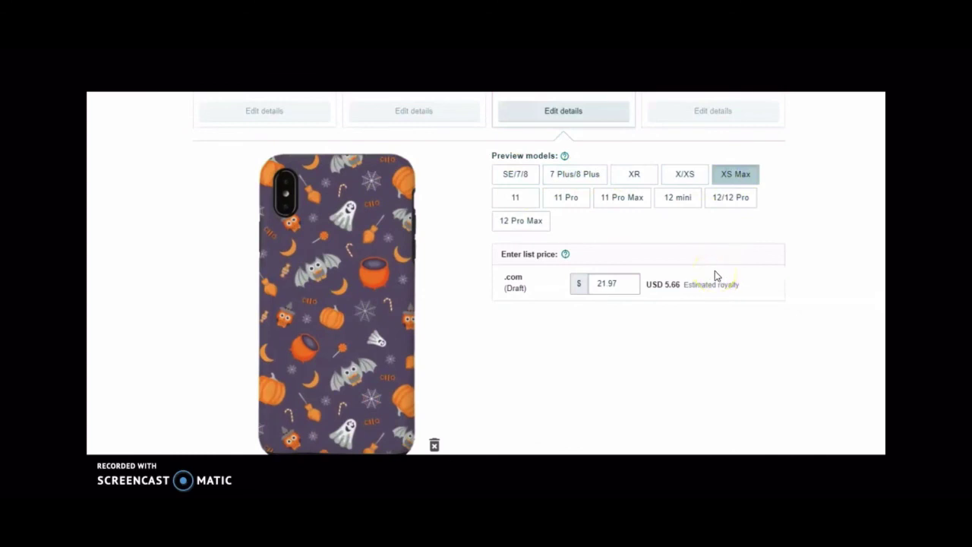
Step: Save the purple Halloween-pattern iPhone case listing, set to be searchable on Amazon, as a draft
scroll(714, 270, "down", 2)
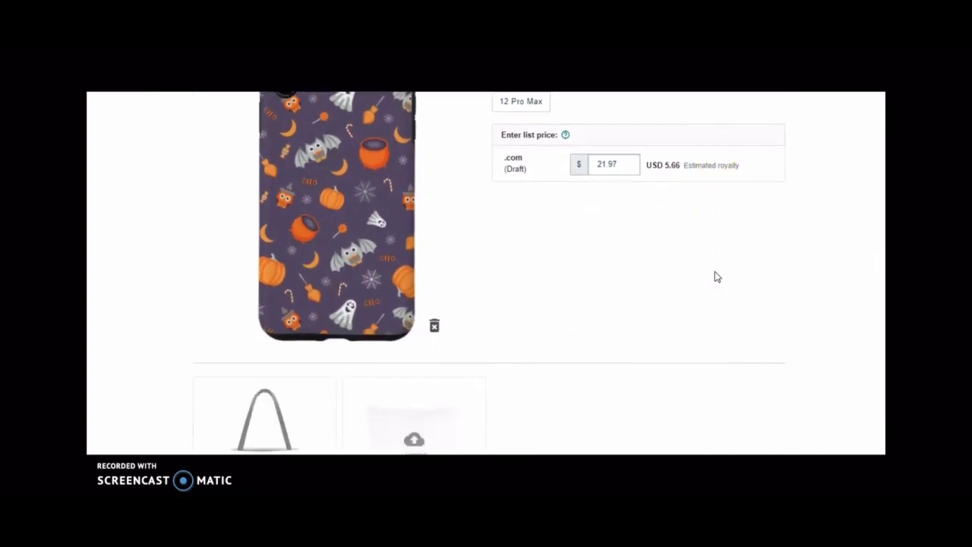
scroll(715, 276, "down", 4)
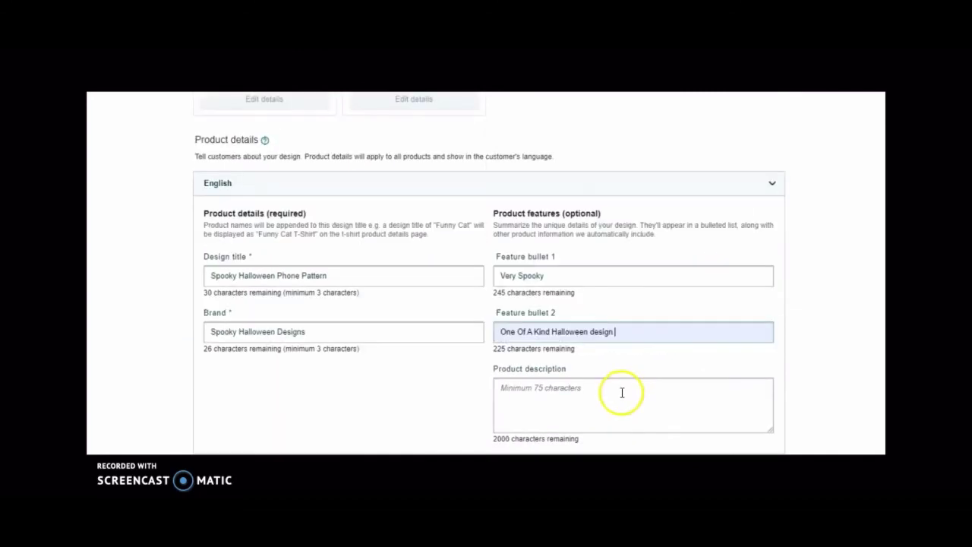
scroll(623, 393, "down", 3)
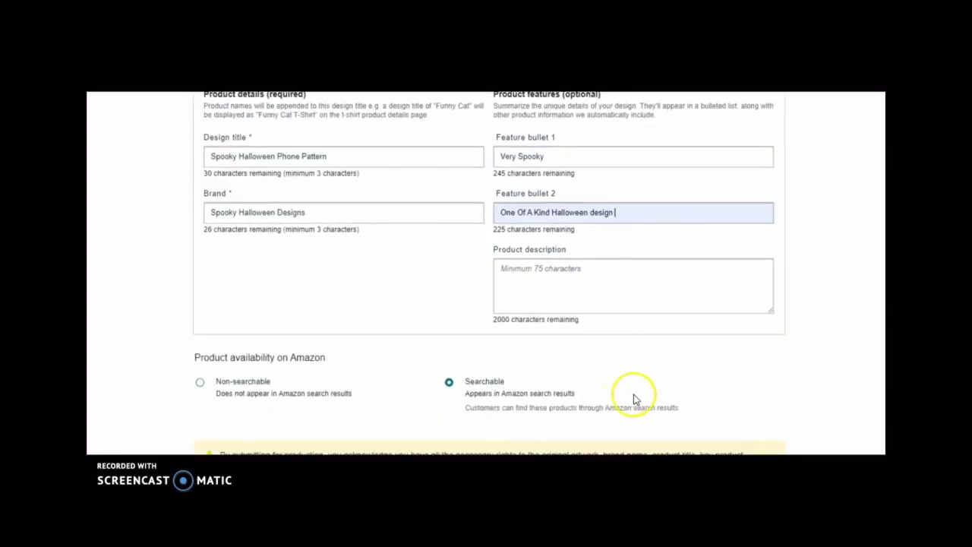
scroll(634, 395, "down", 1)
left_click(664, 448)
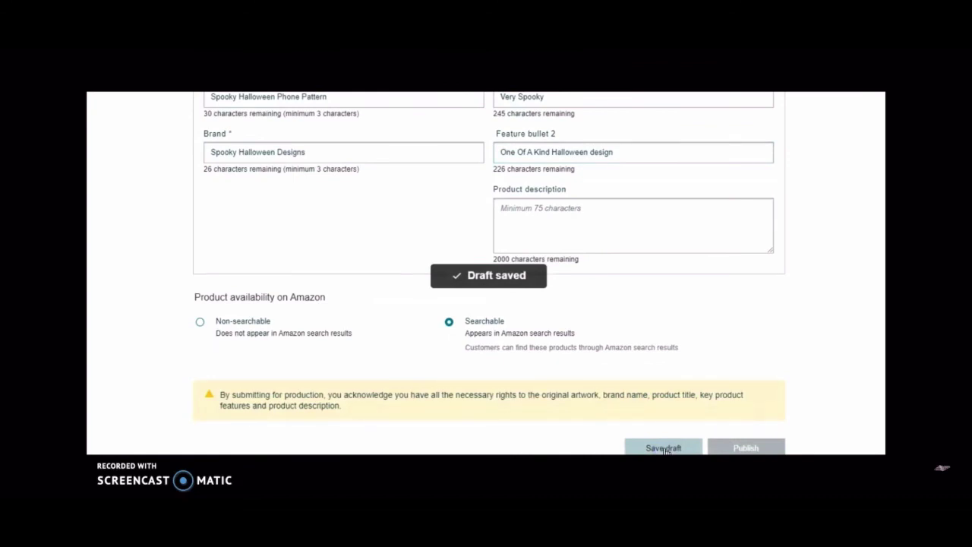
scroll(694, 293, "up", 5)
scroll(696, 312, "up", 5)
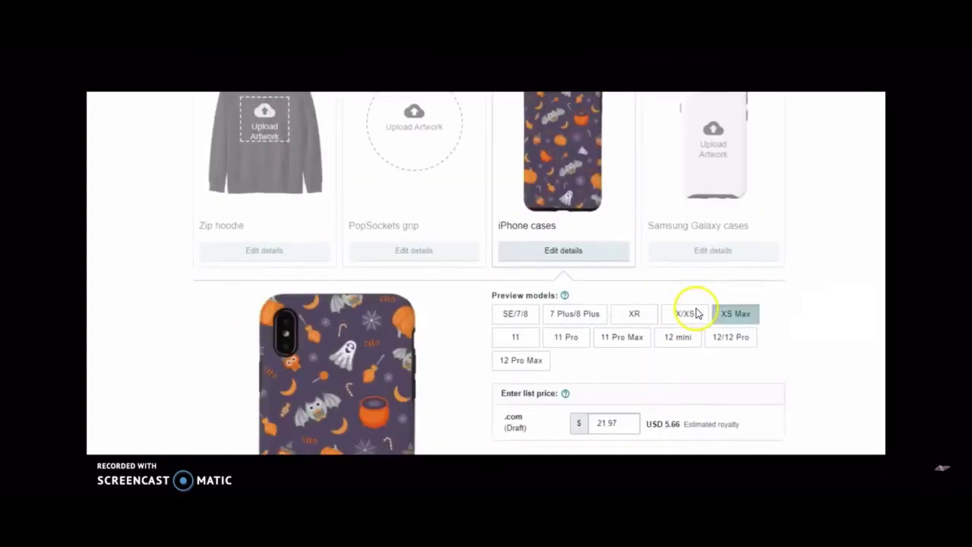
scroll(699, 307, "up", 1)
scroll(697, 310, "down", 5)
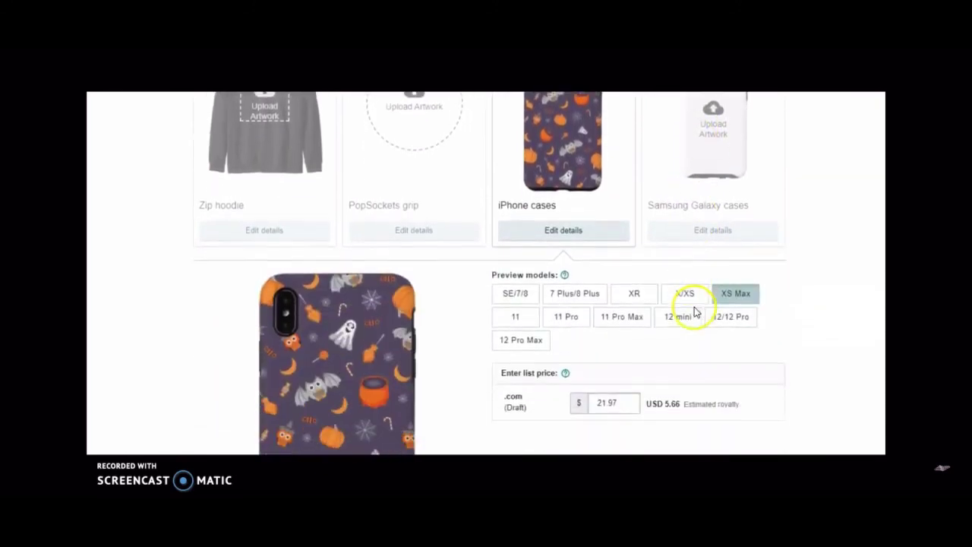